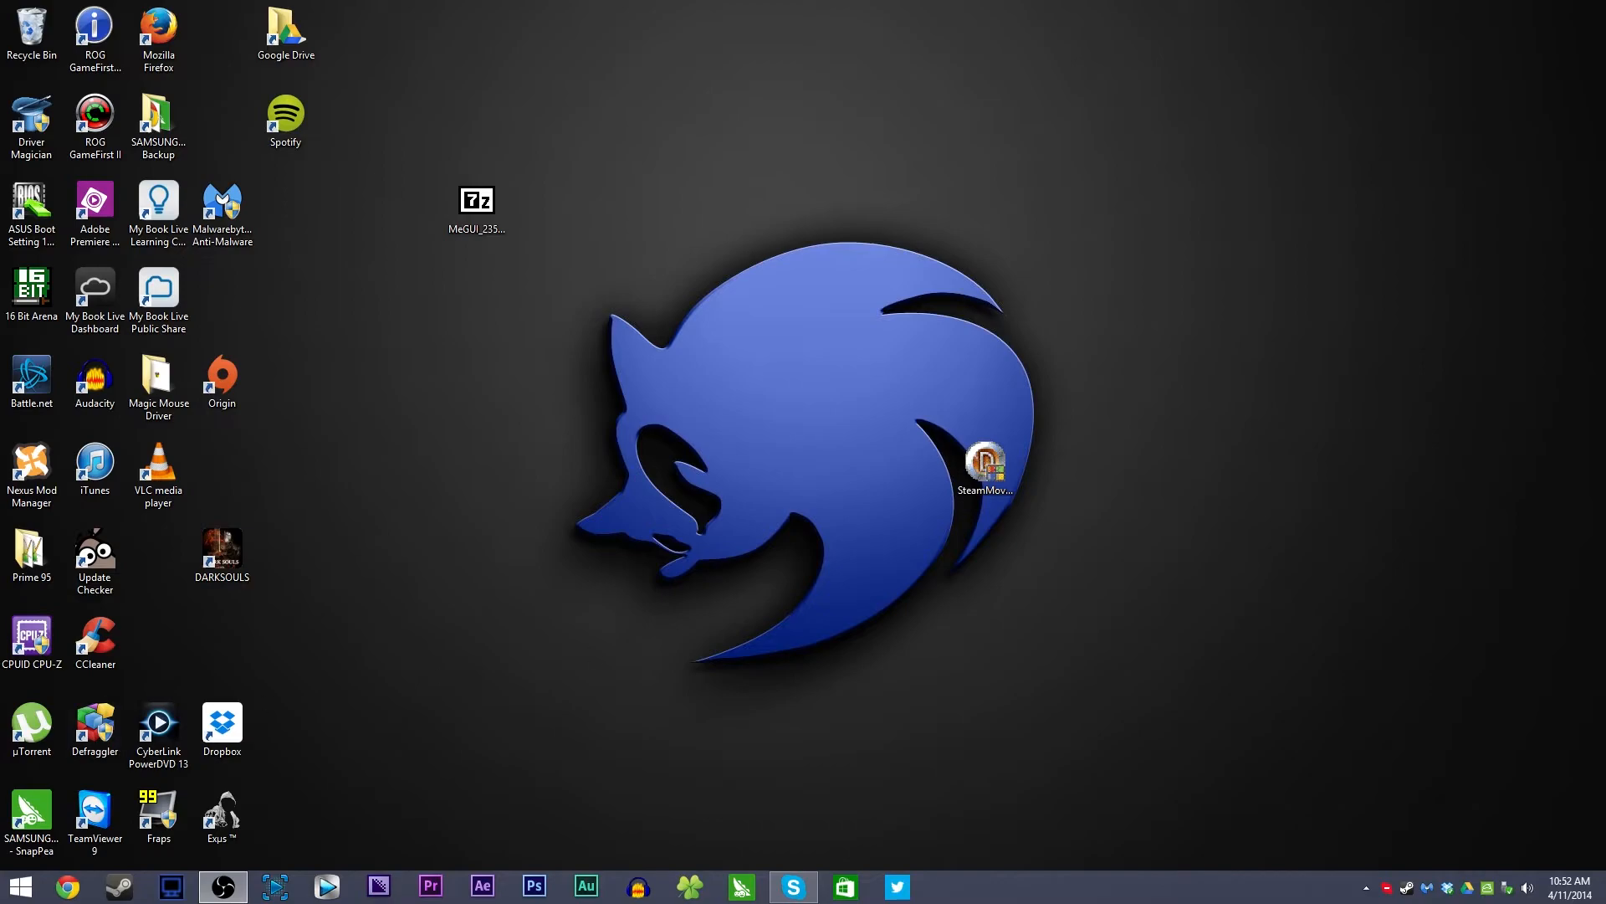
# Step: Bring up the Start screen and pan through its tile groups back to Home
pyautogui.click(20, 888)
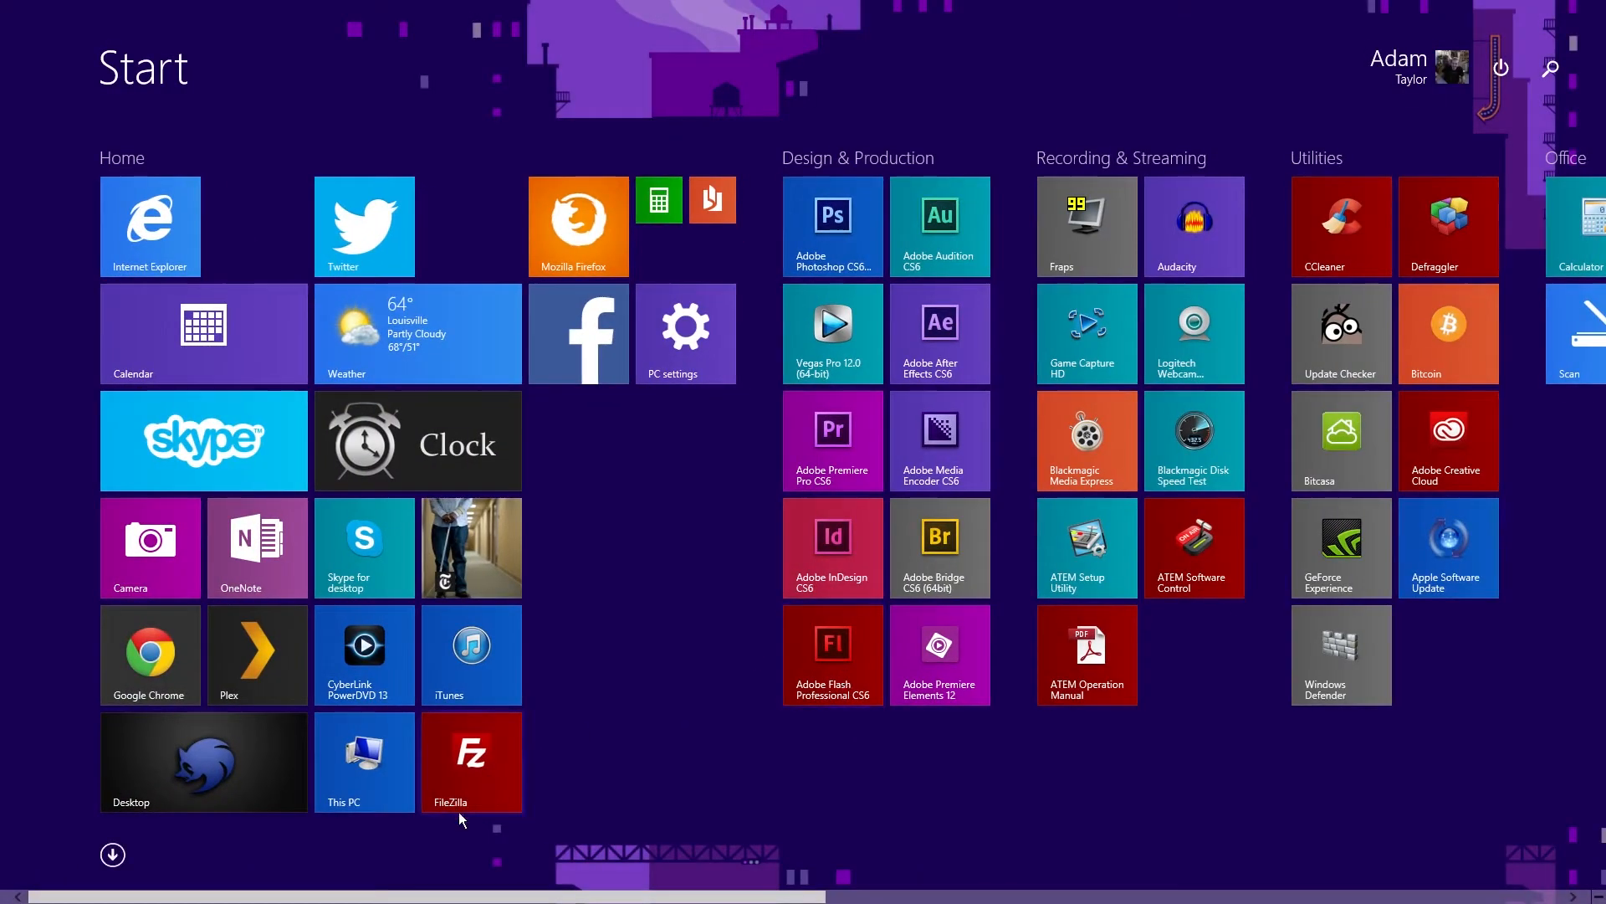
pyautogui.moveTo(464, 896)
pyautogui.mouseDown()
pyautogui.moveTo(1156, 888)
pyautogui.moveTo(446, 840)
pyautogui.mouseUp()
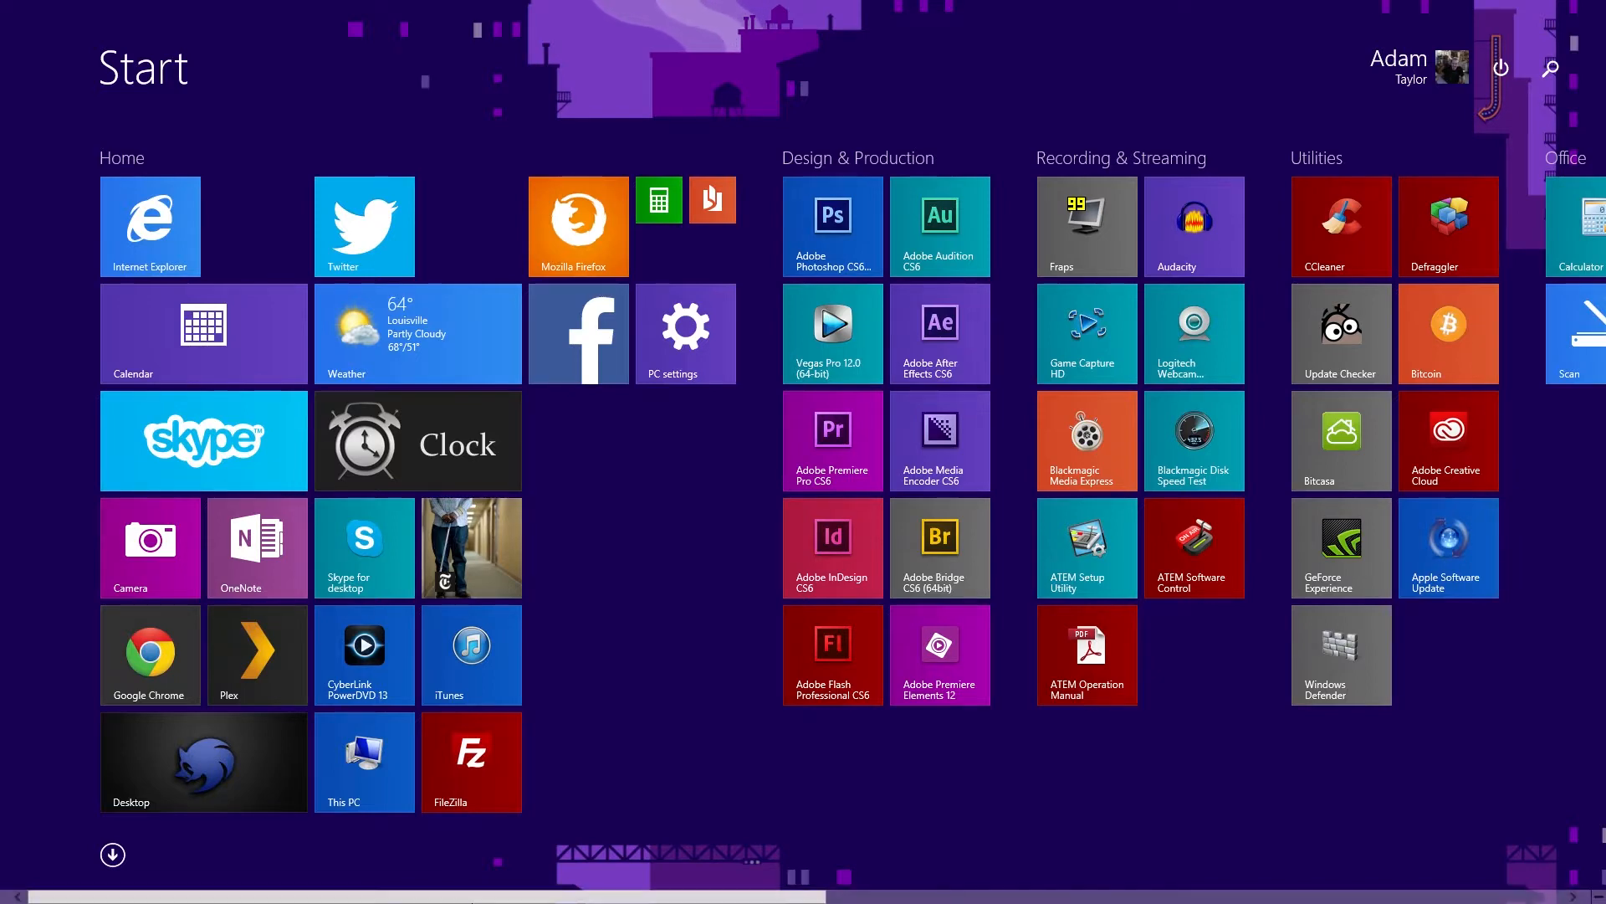
pyautogui.moveTo(314, 882); pyautogui.dragTo(1404, 882)
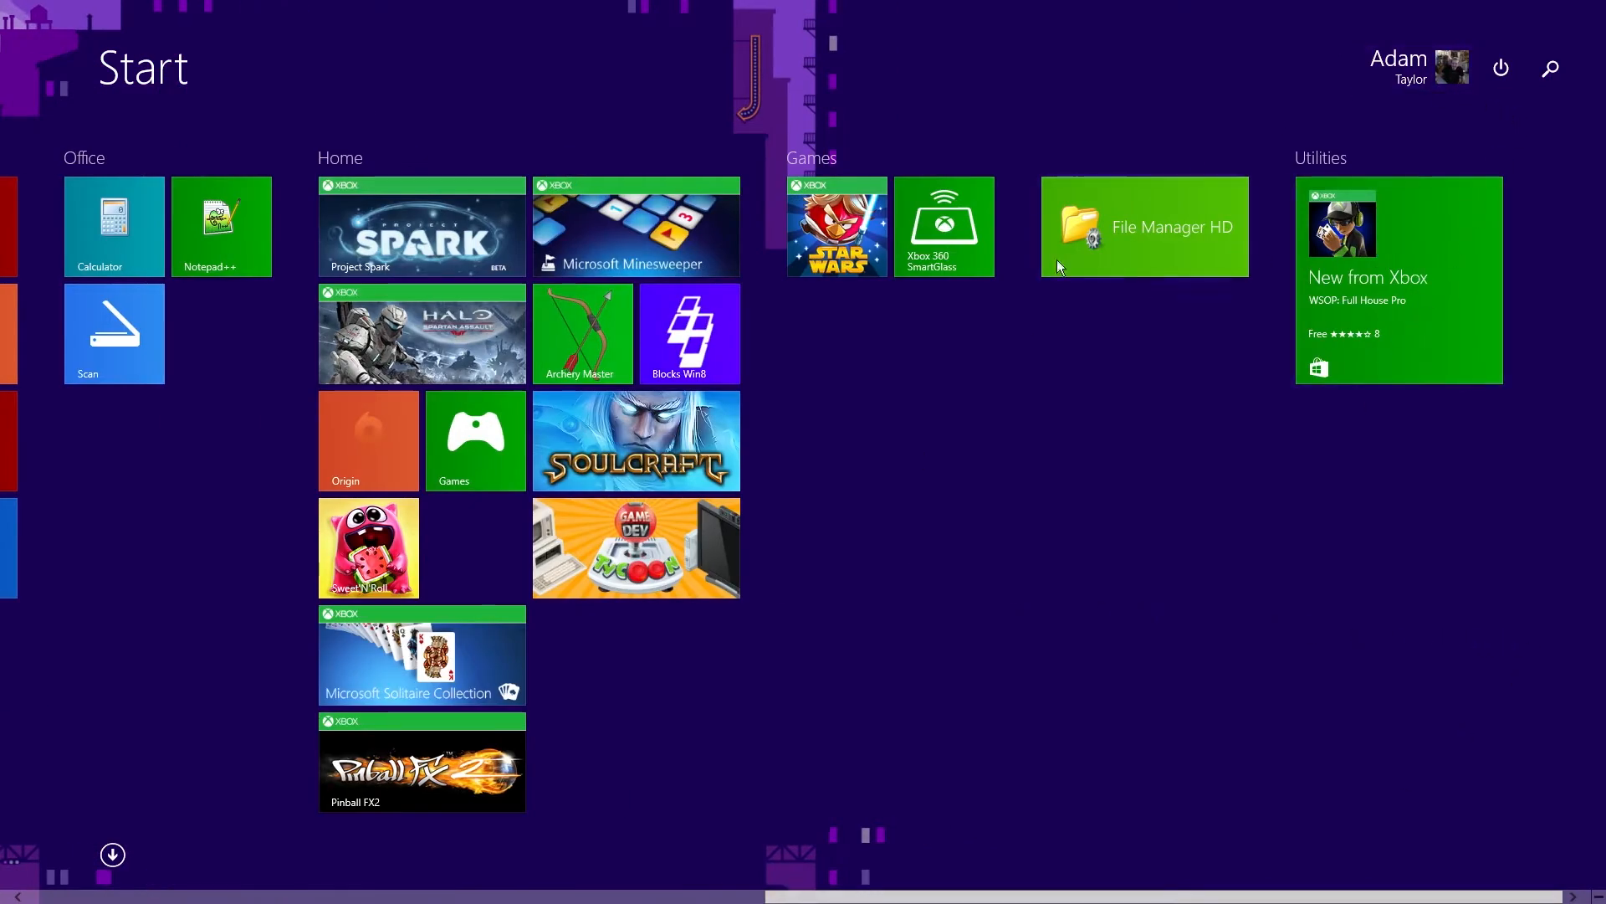
pyautogui.click(572, 890)
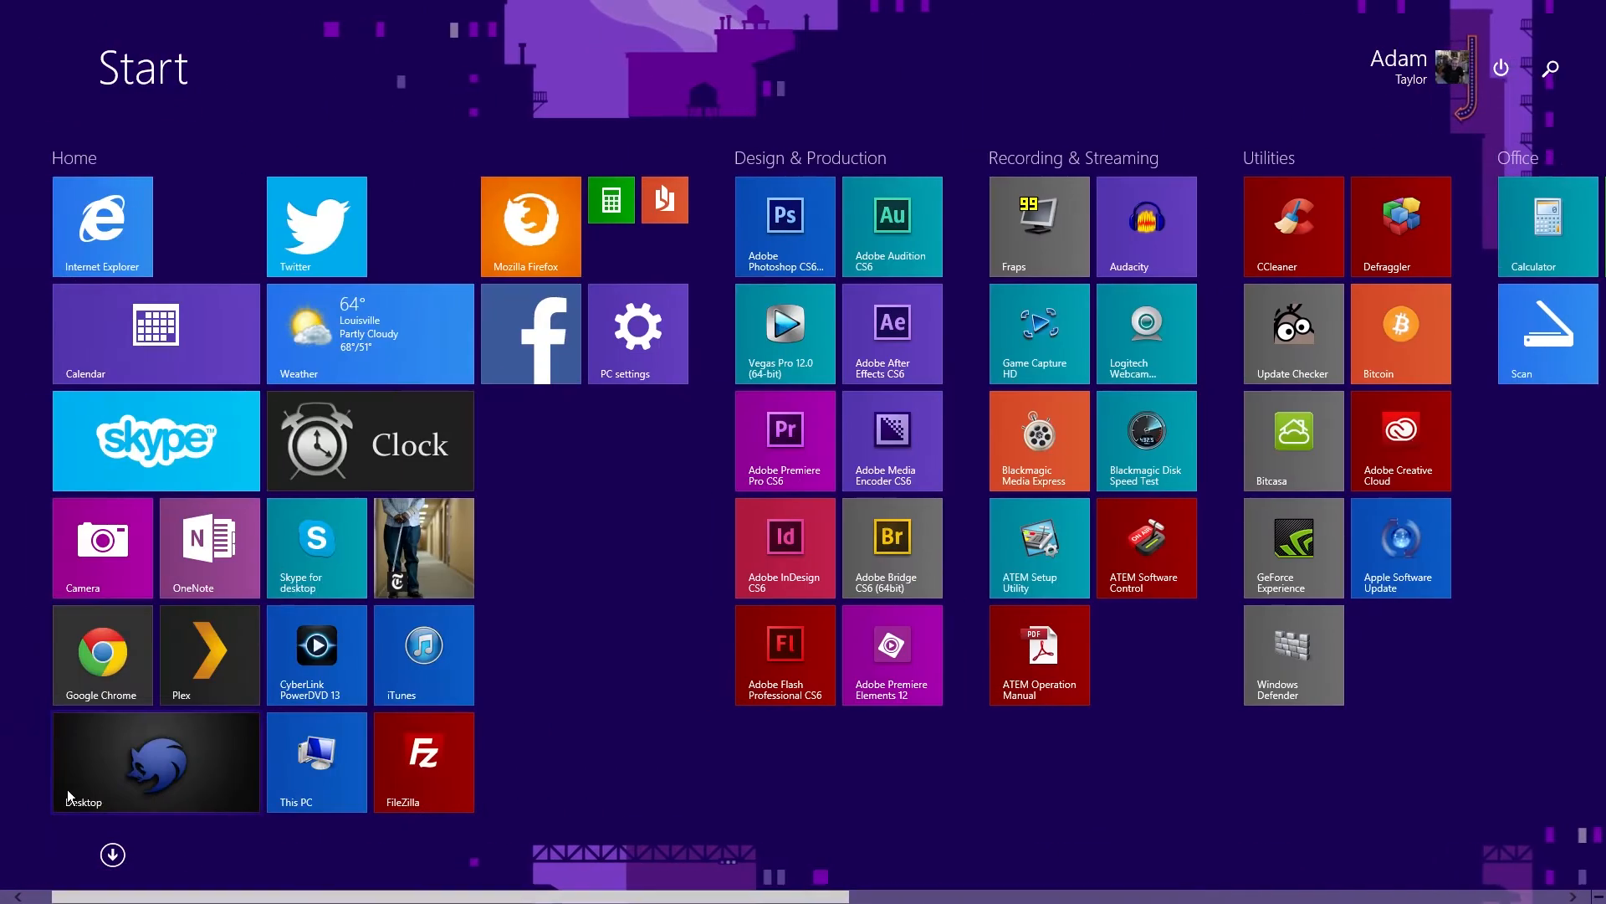
pyautogui.scroll(-5, 132, 784)
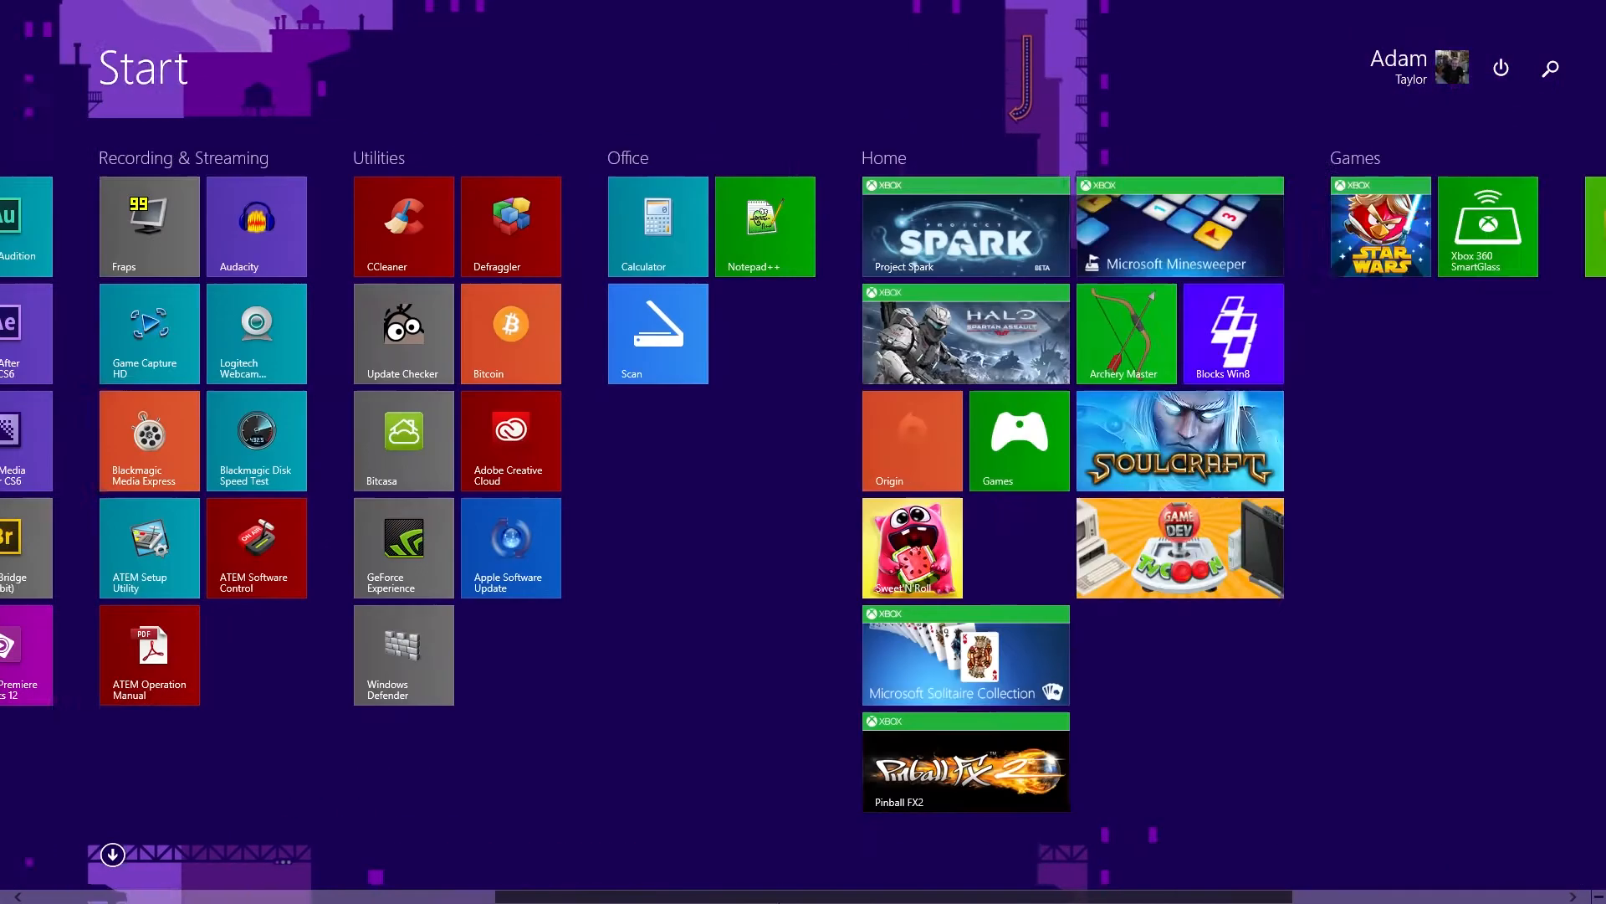
pyautogui.scroll(-3, 804, 503)
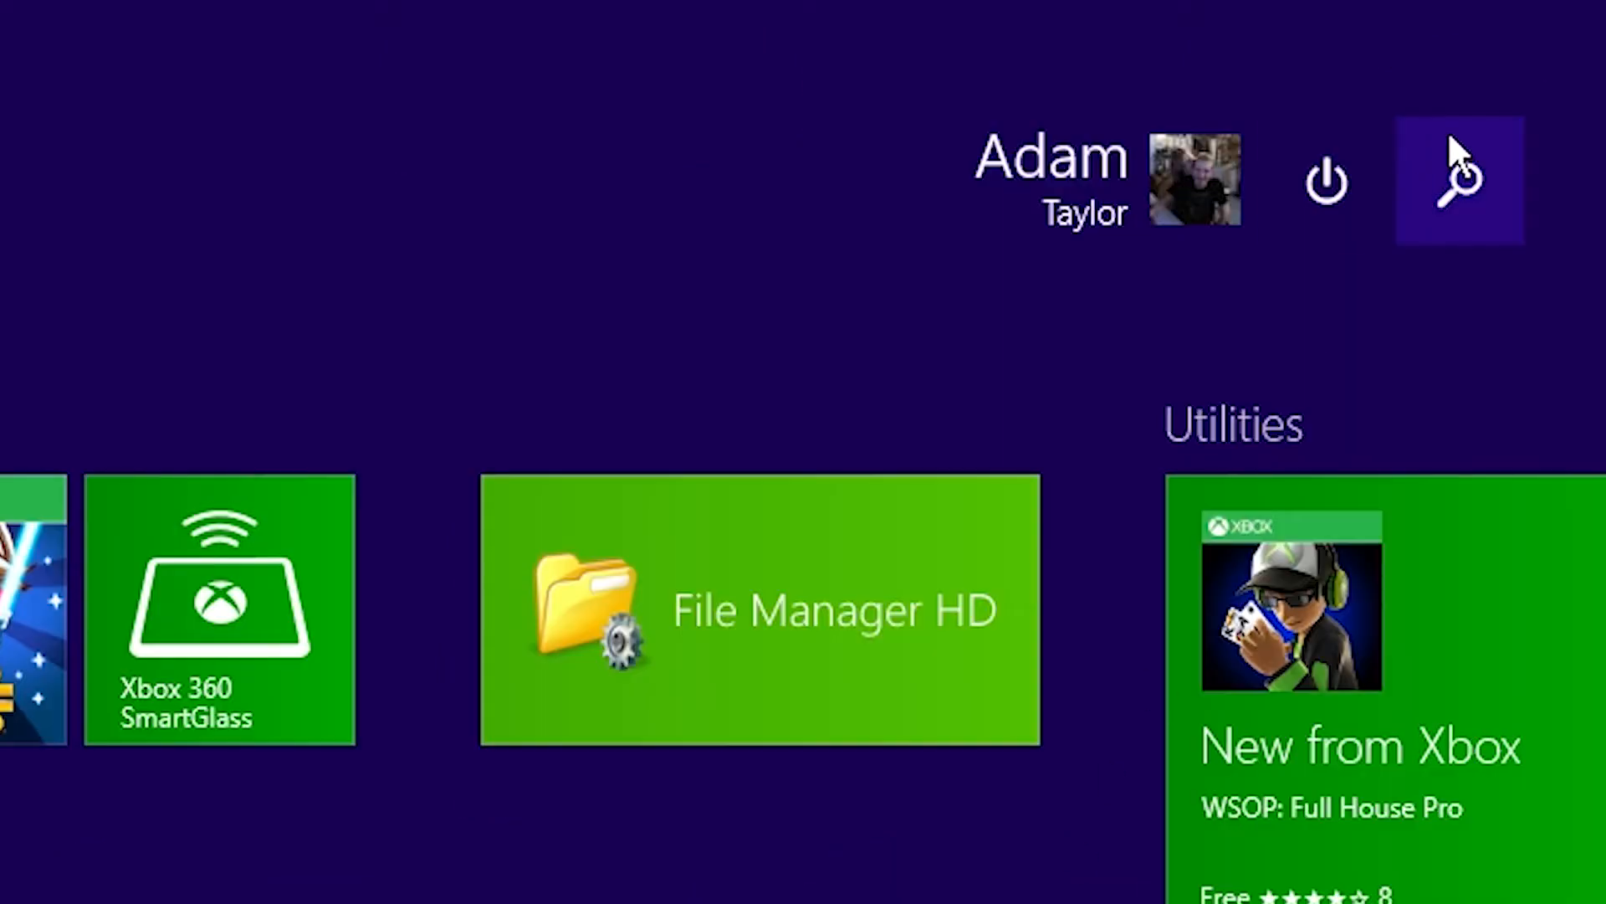
pyautogui.click(1415, 204)
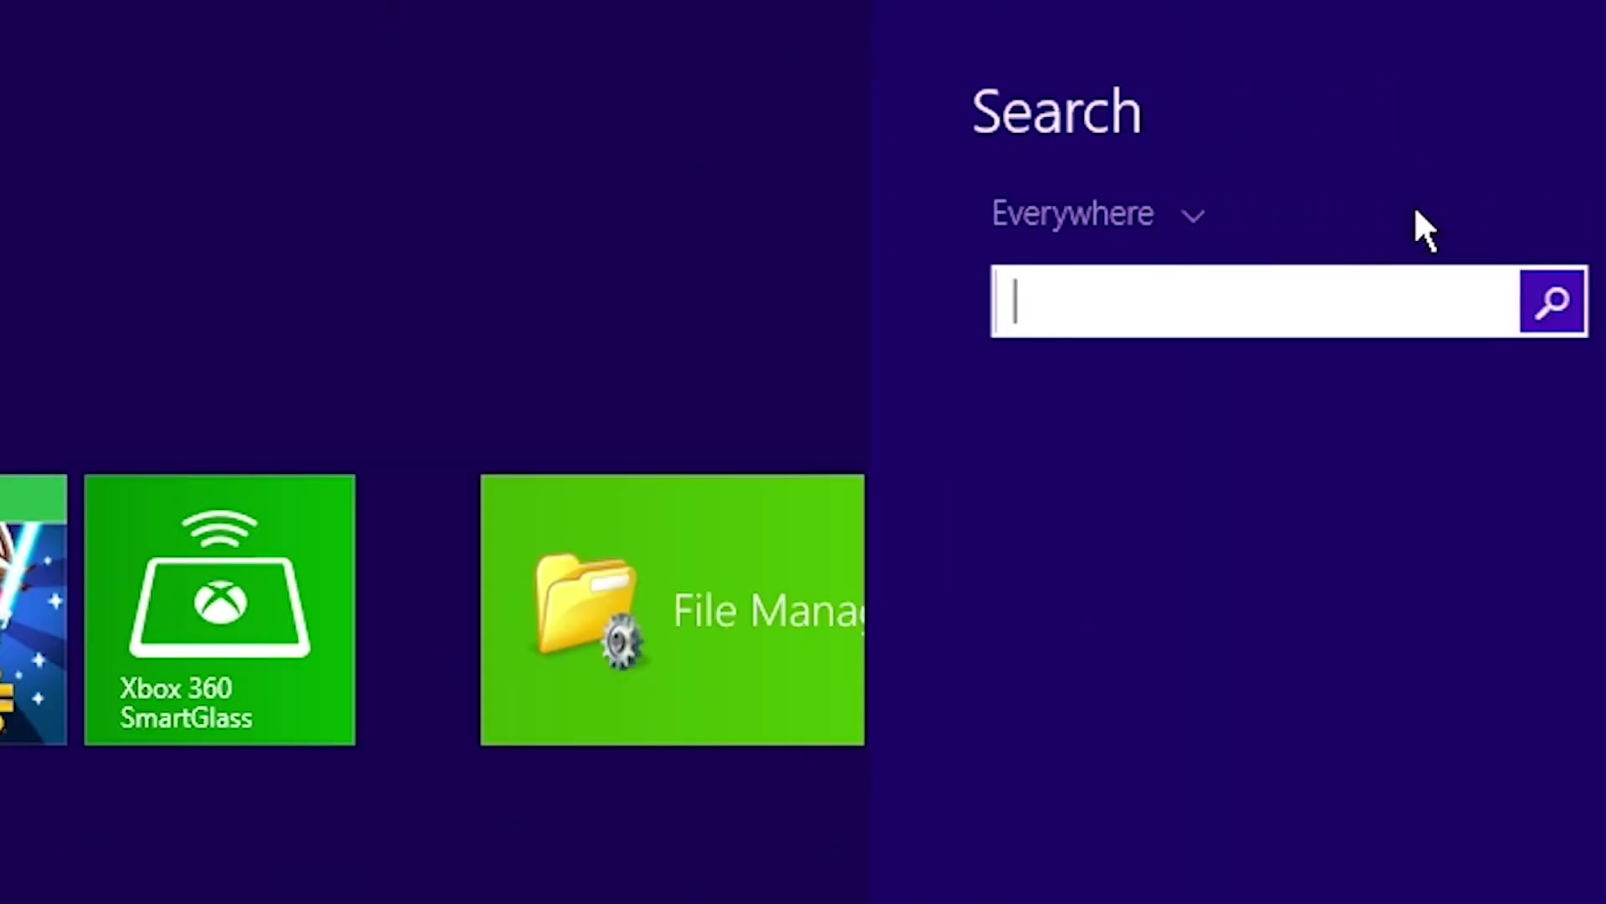
pyautogui.click(503, 224)
pyautogui.click(1325, 182)
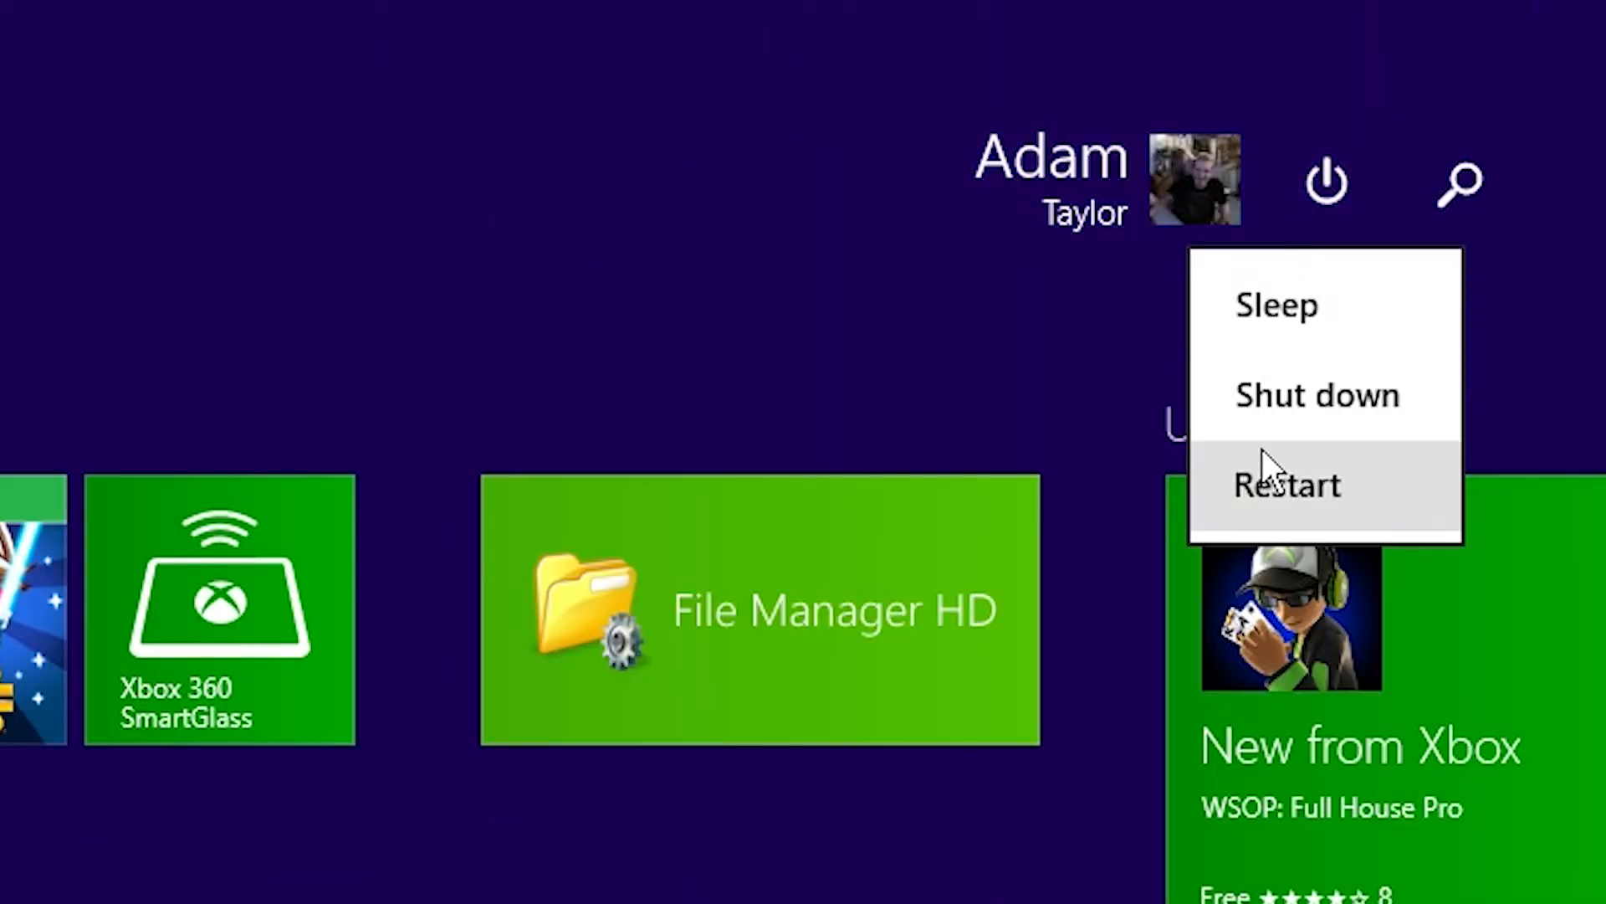
pyautogui.click(686, 298)
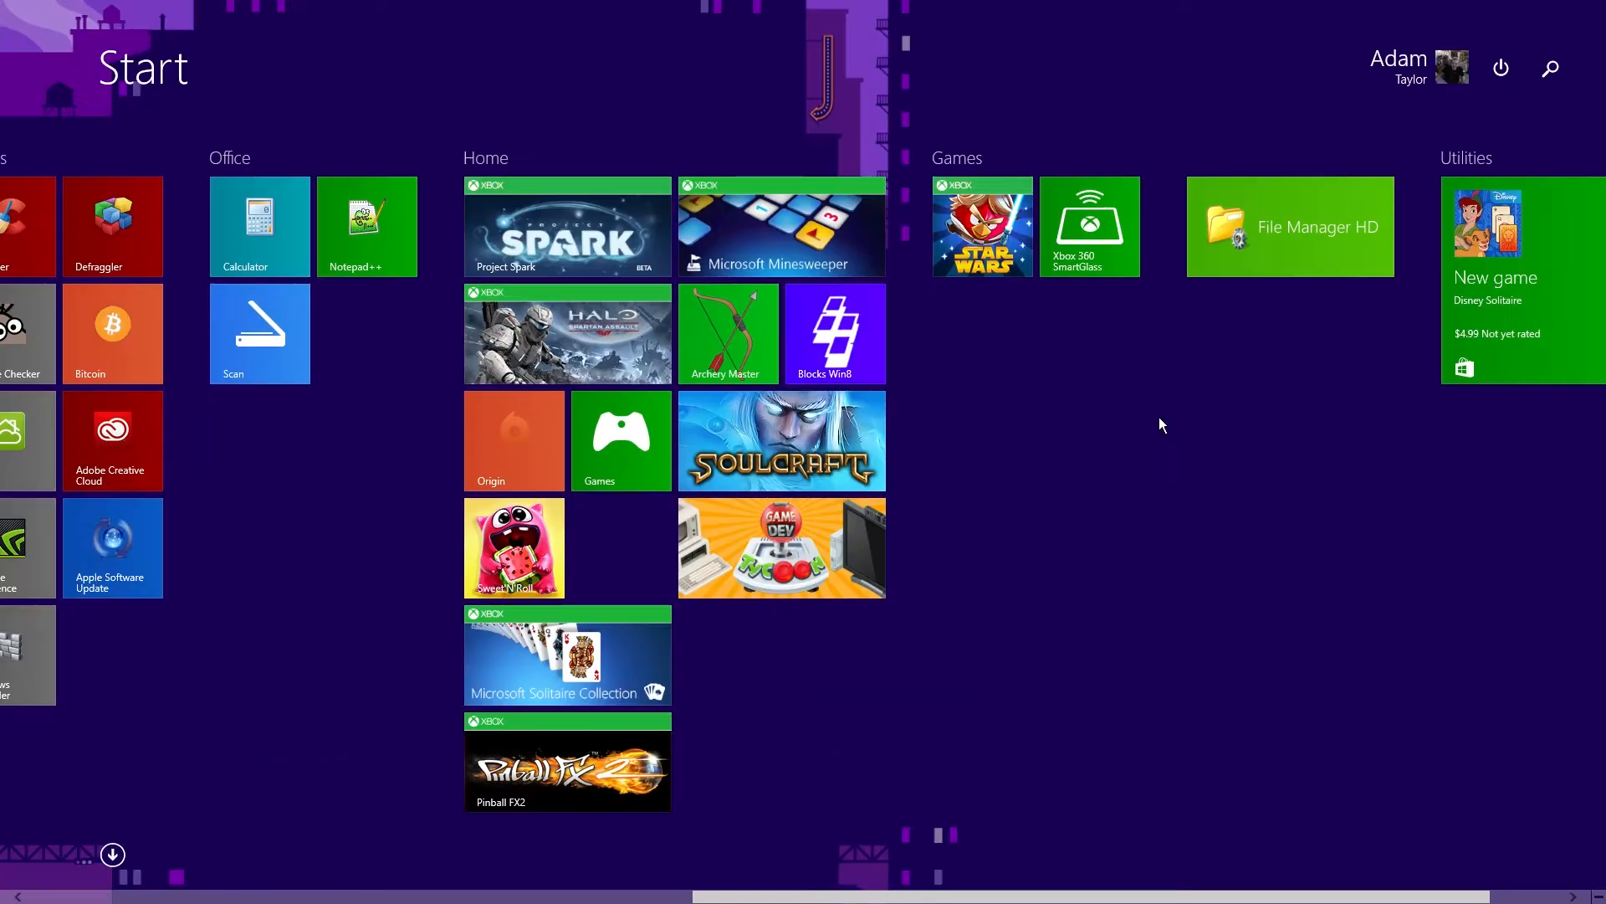
pyautogui.write('kjgrhgjkhfdjkh')
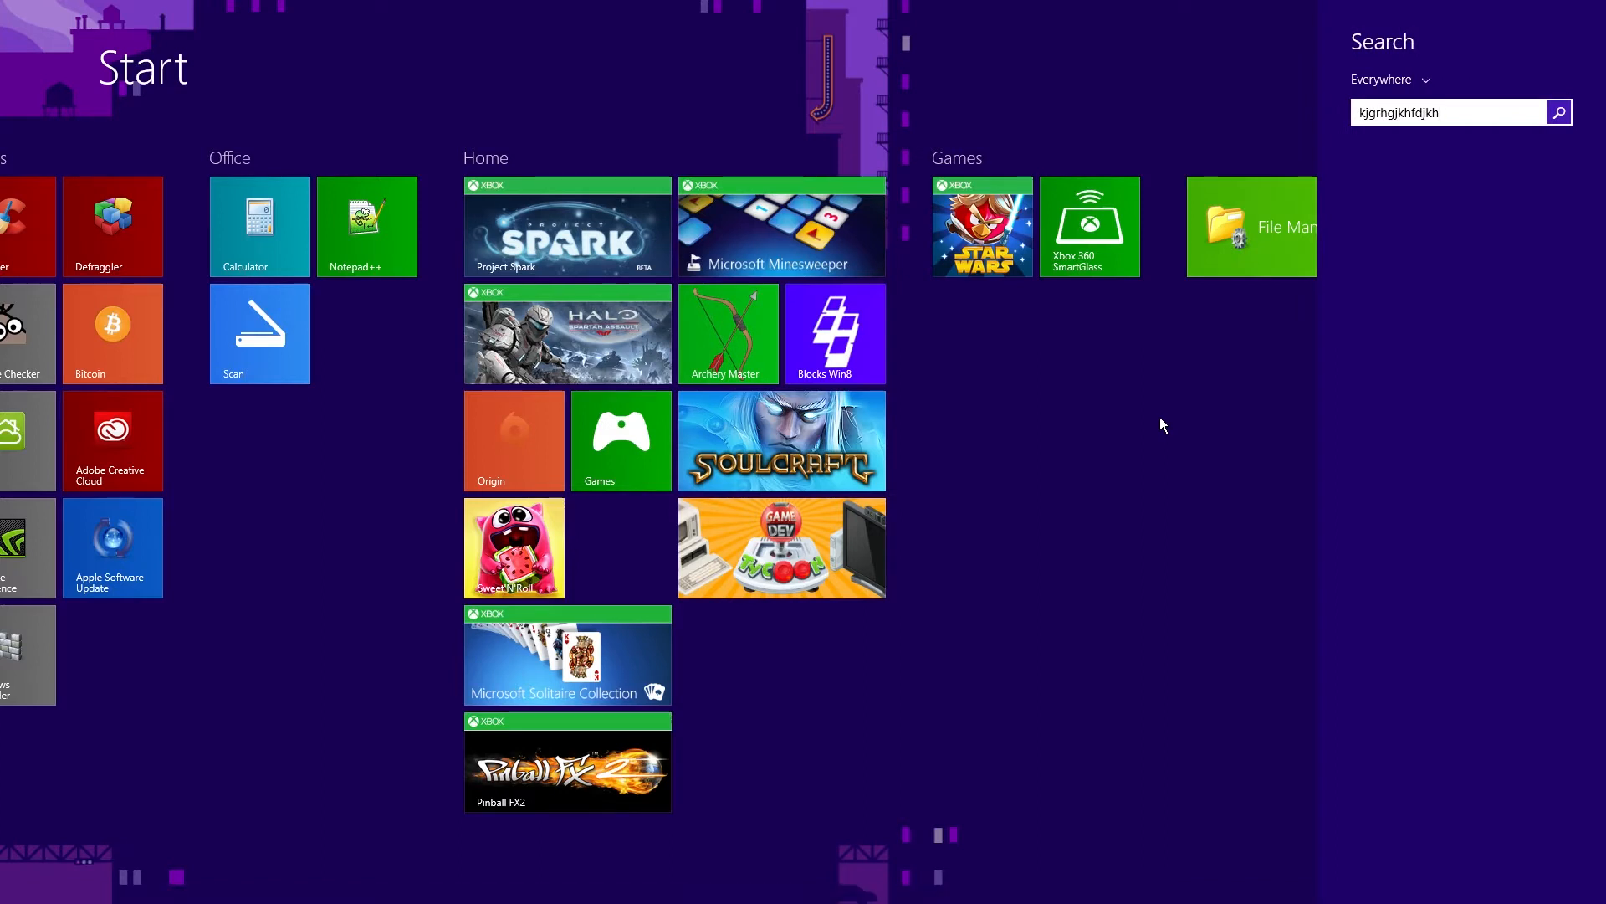
pyautogui.press('Escape')
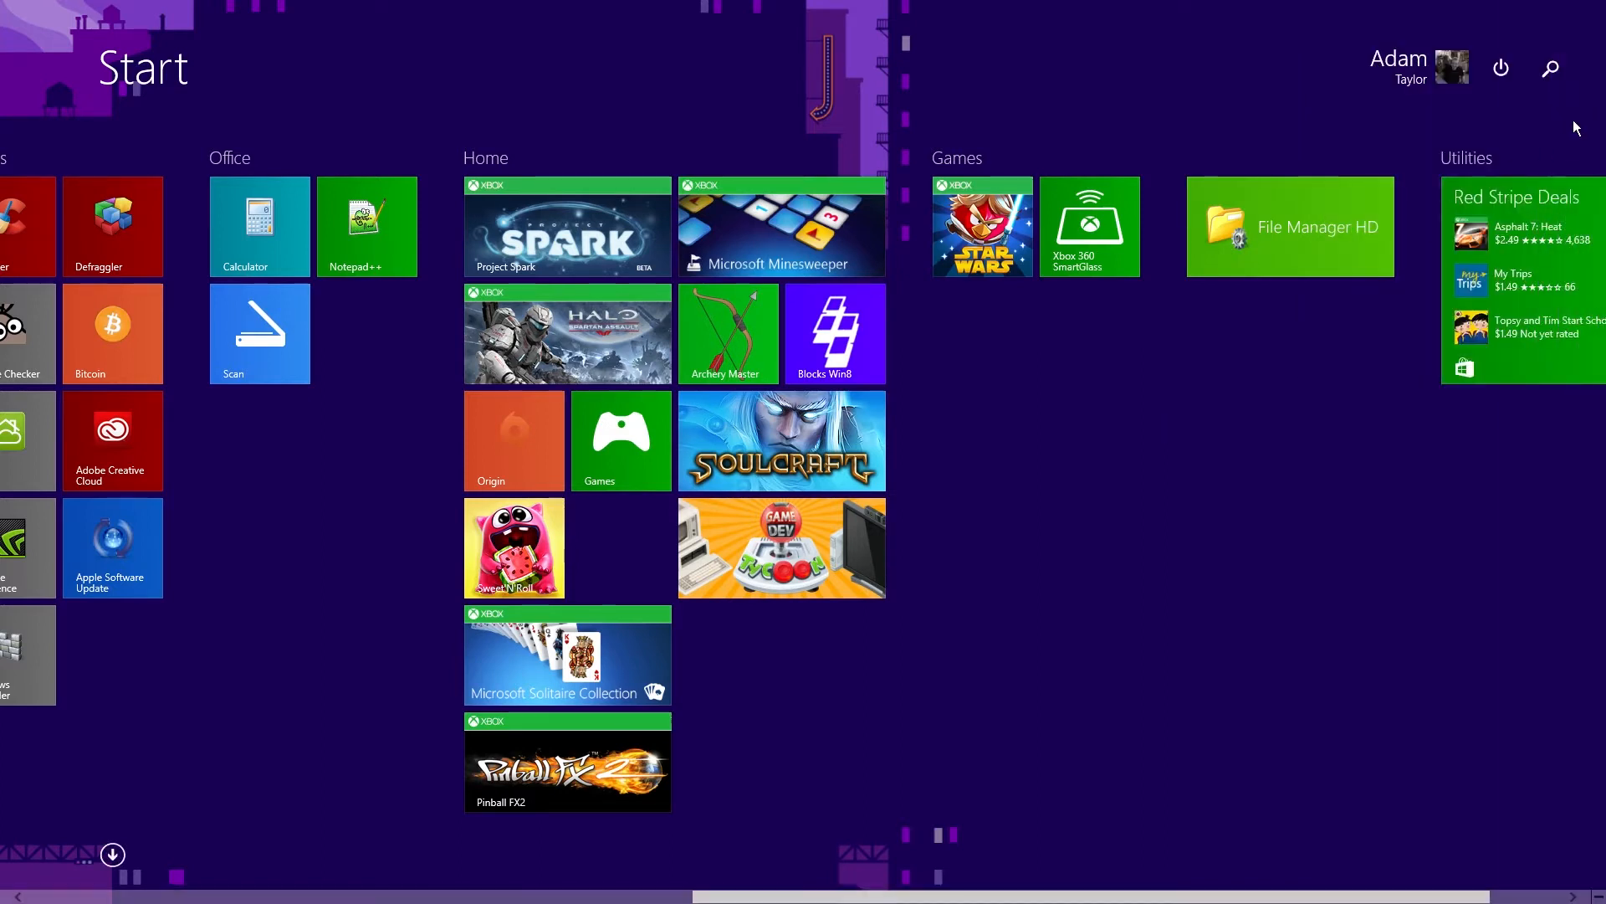
pyautogui.click(1552, 69)
pyautogui.press('Escape')
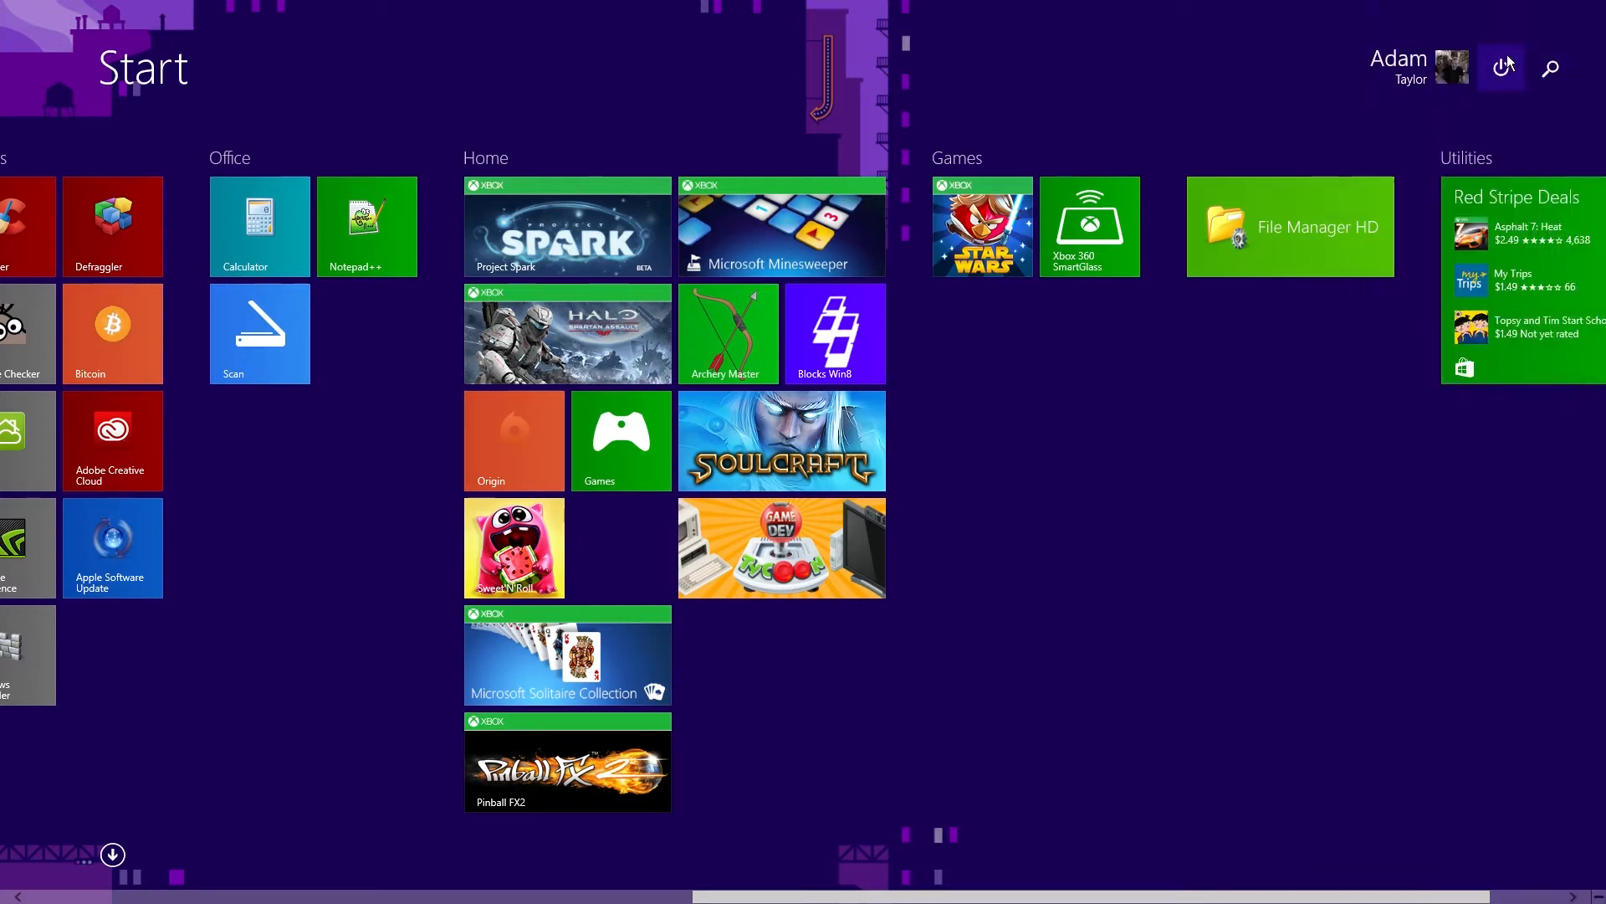
pyautogui.moveTo(804, 894)
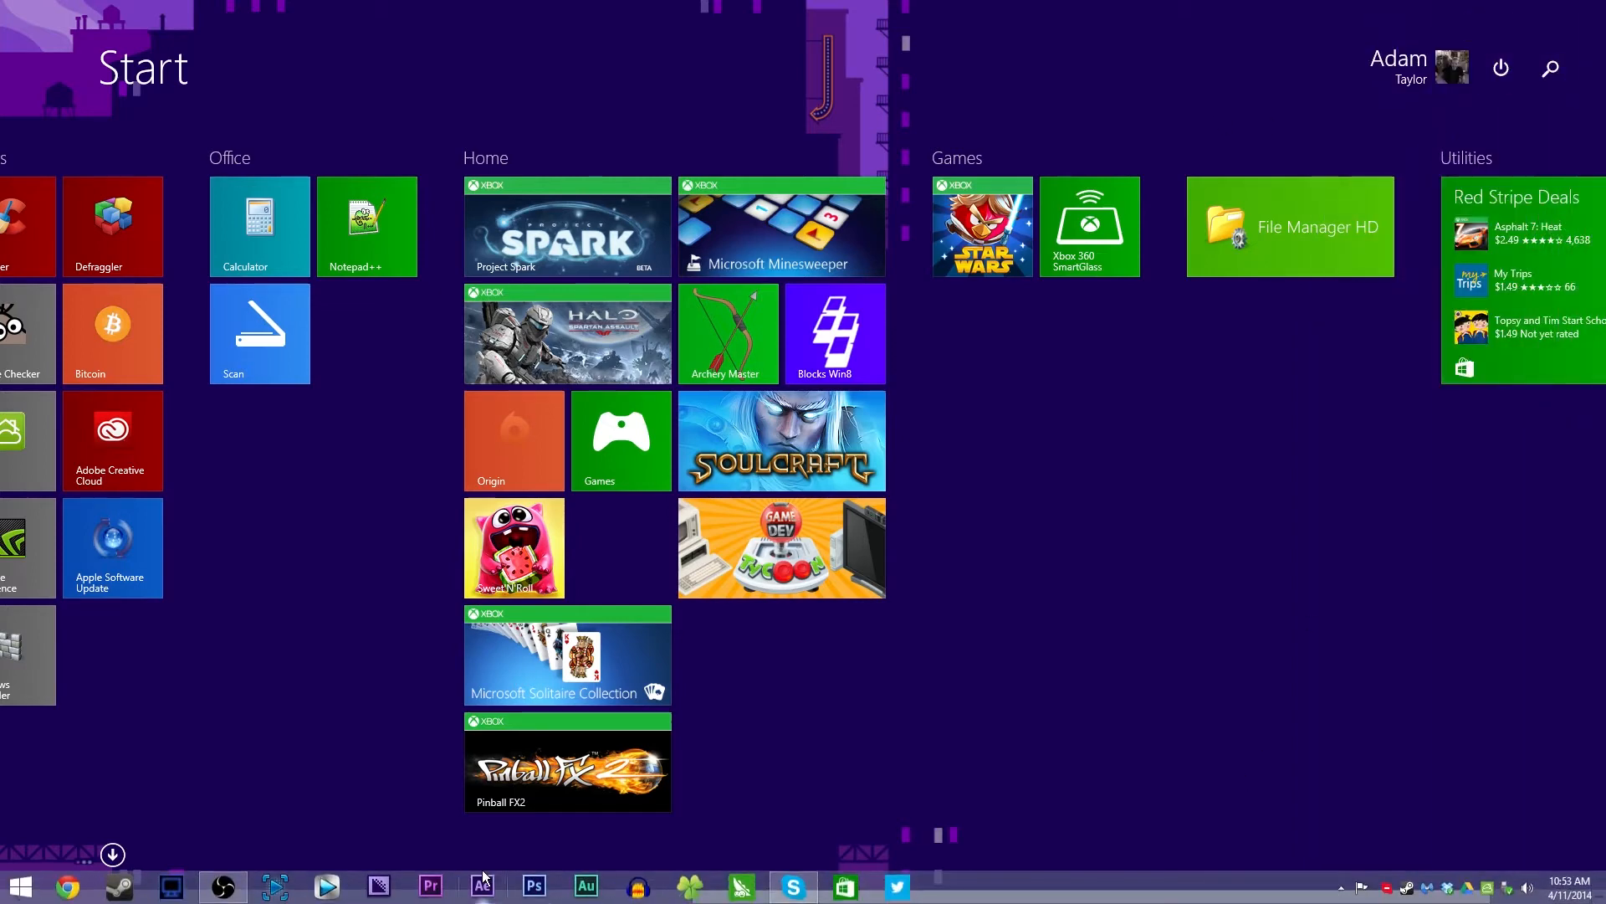
pyautogui.moveTo(954, 894); pyautogui.dragTo(637, 895)
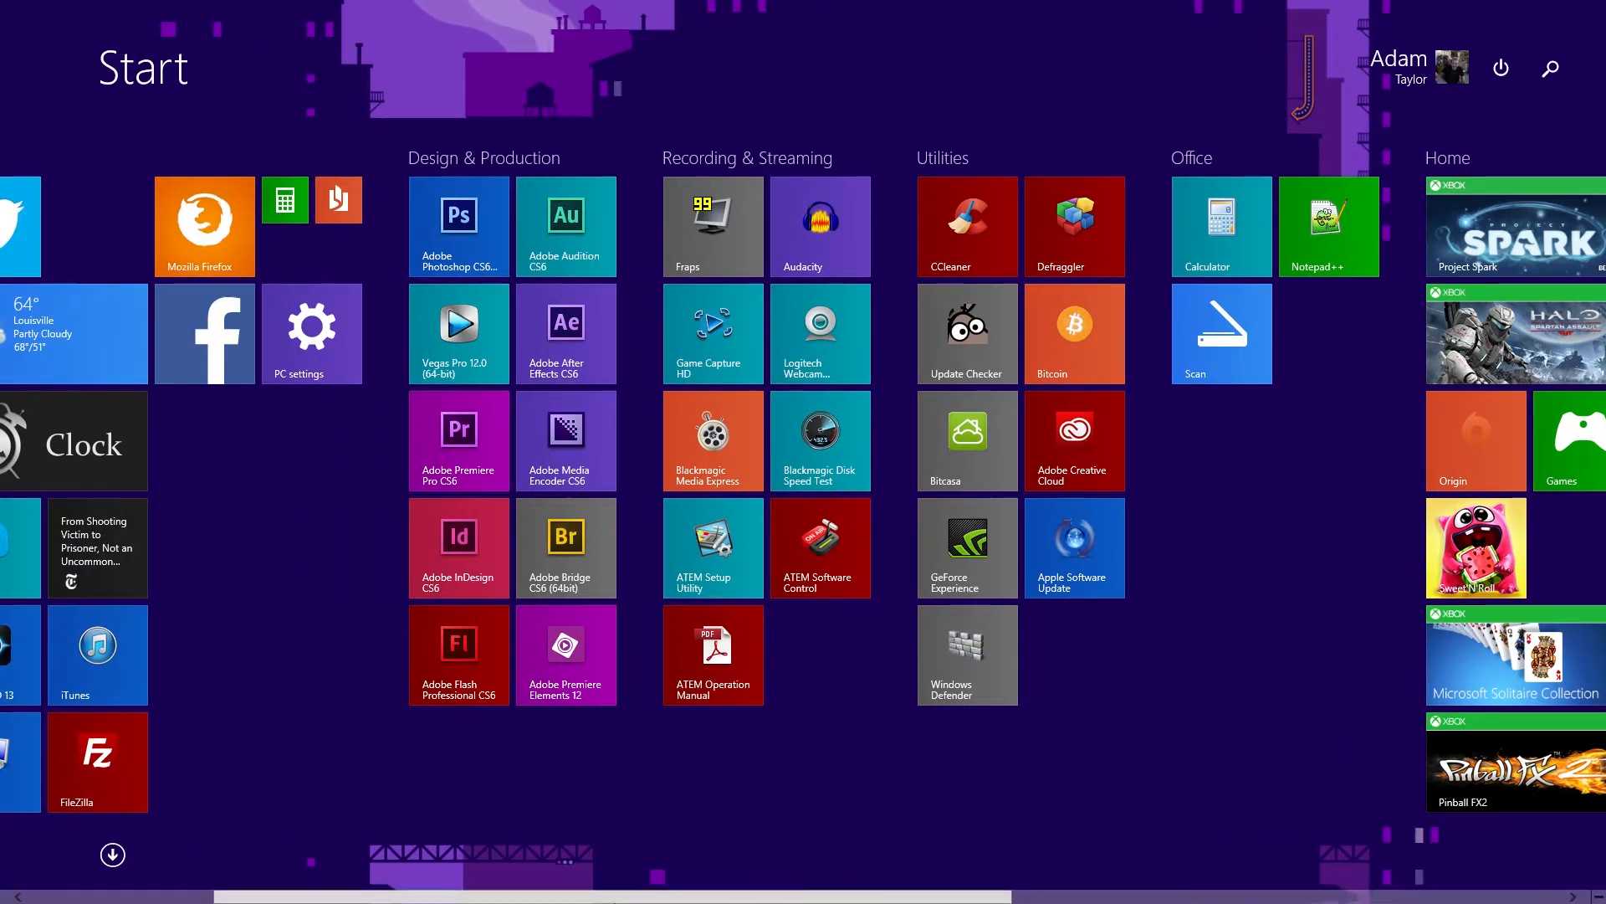
pyautogui.moveTo(879, 896); pyautogui.dragTo(404, 895)
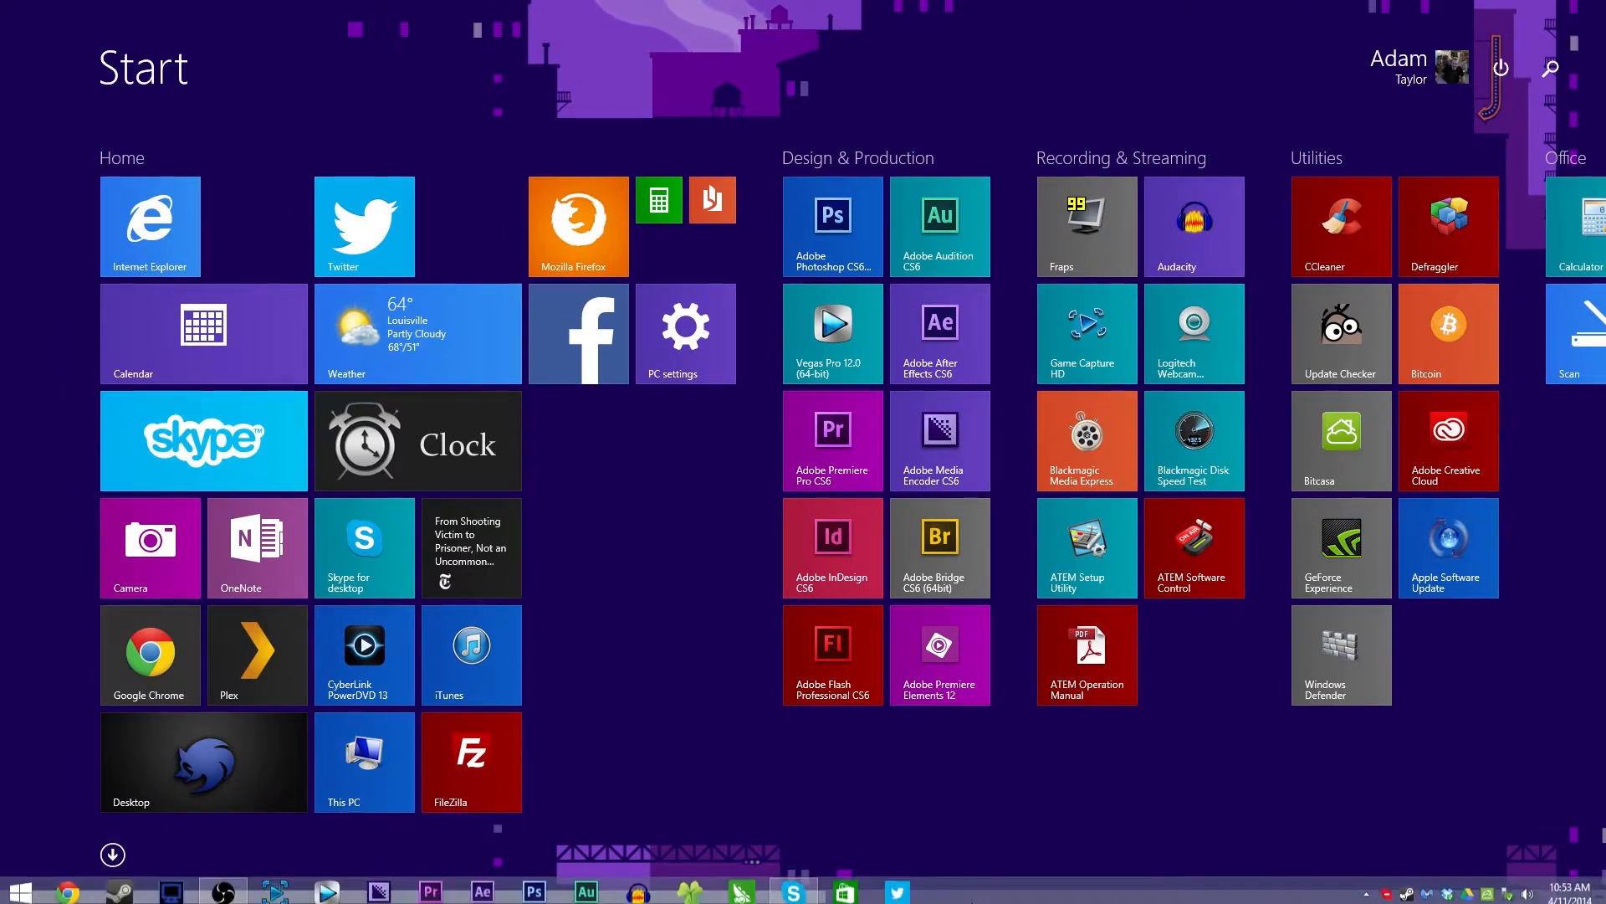
pyautogui.moveTo(477, 894)
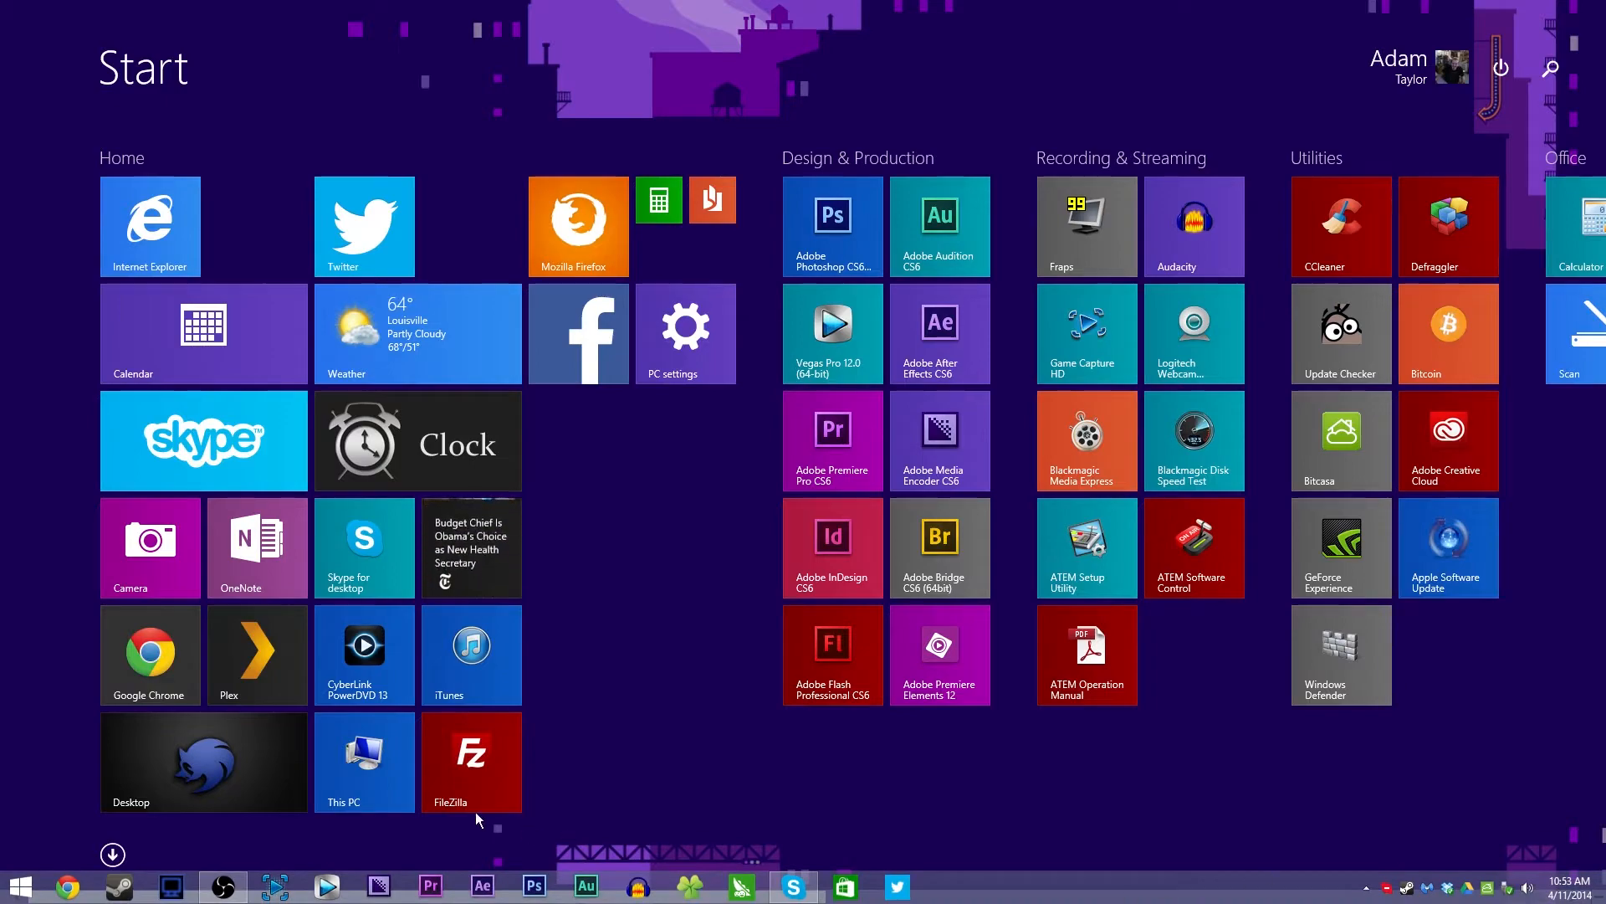
# Step: View the all-apps list, return to the desktop, and launch Twitter from the taskbar
pyautogui.click(112, 854)
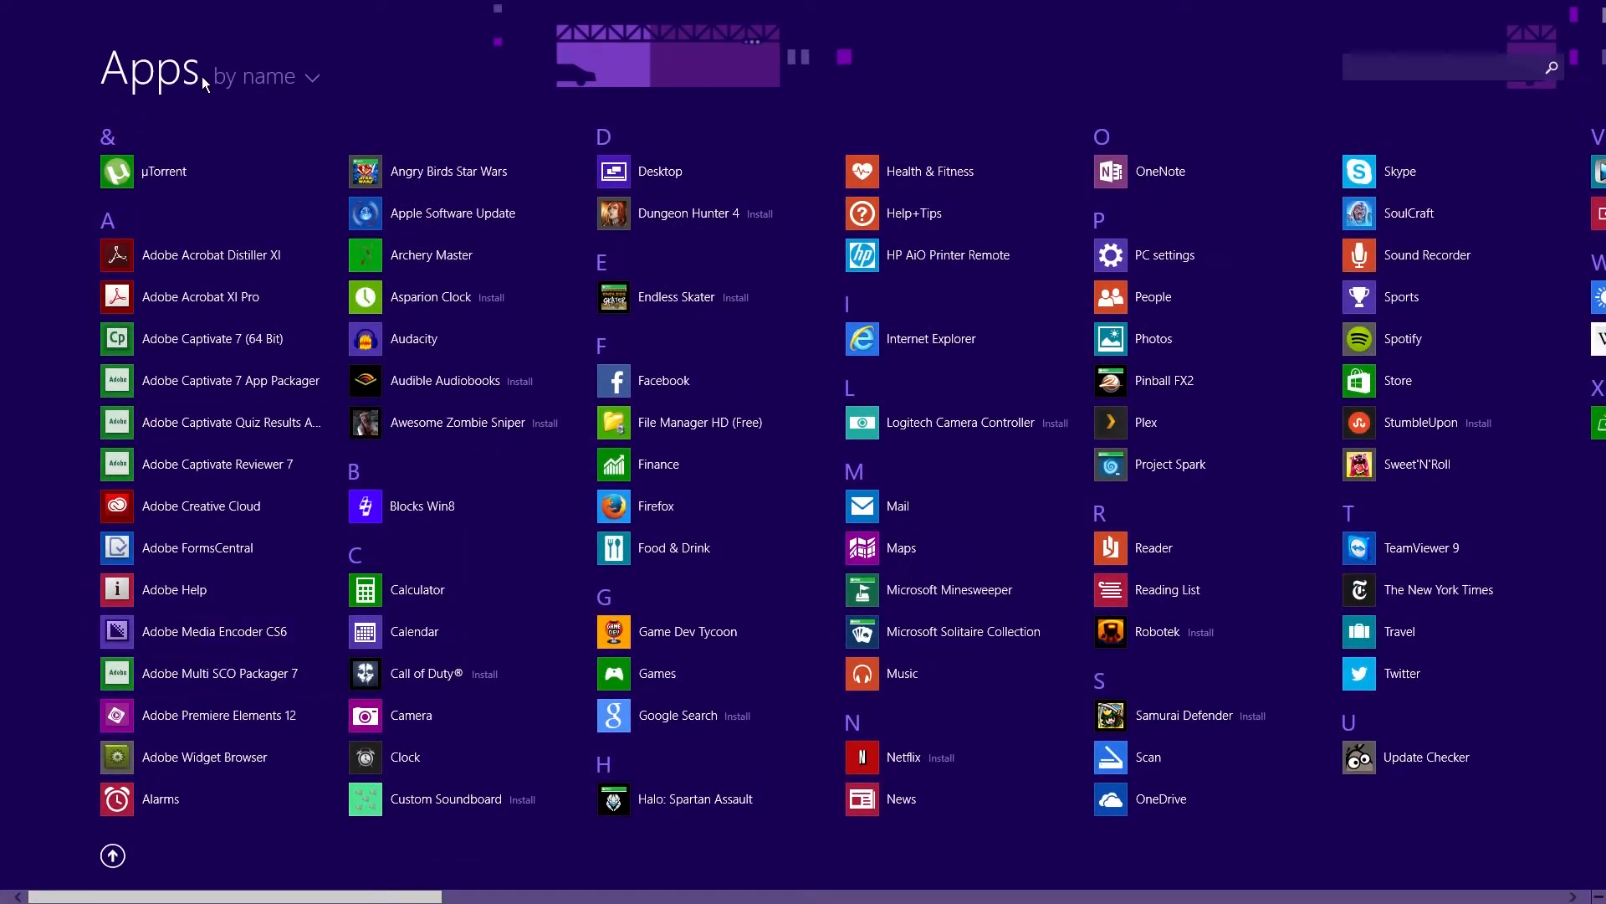
pyautogui.click(383, 59)
pyautogui.scroll(3, 385, 61)
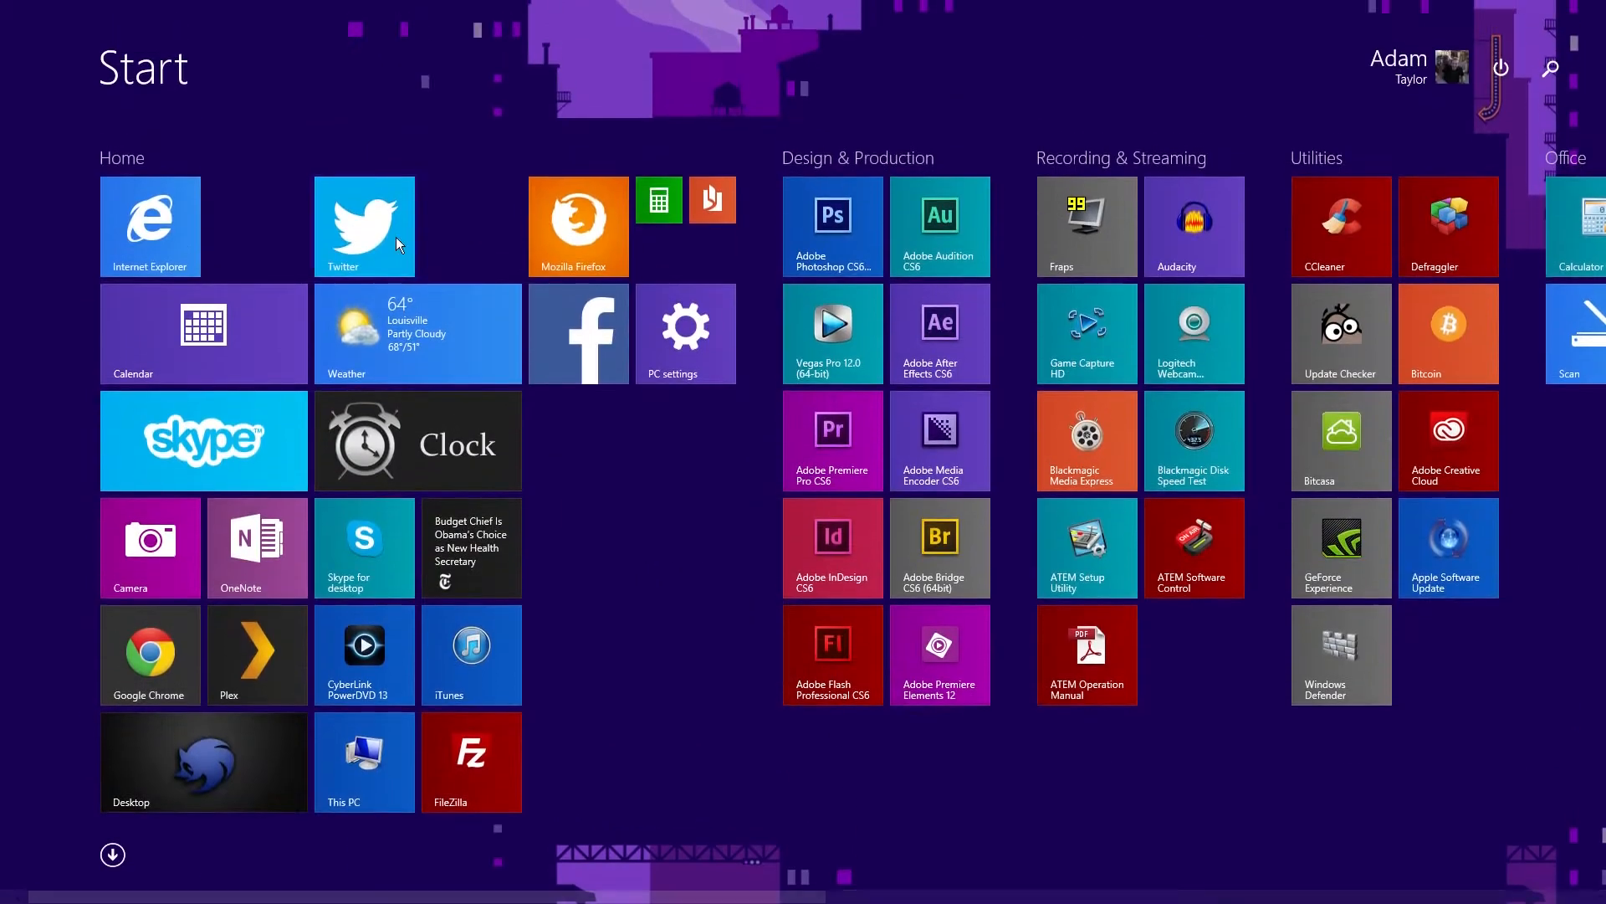
pyautogui.click(192, 778)
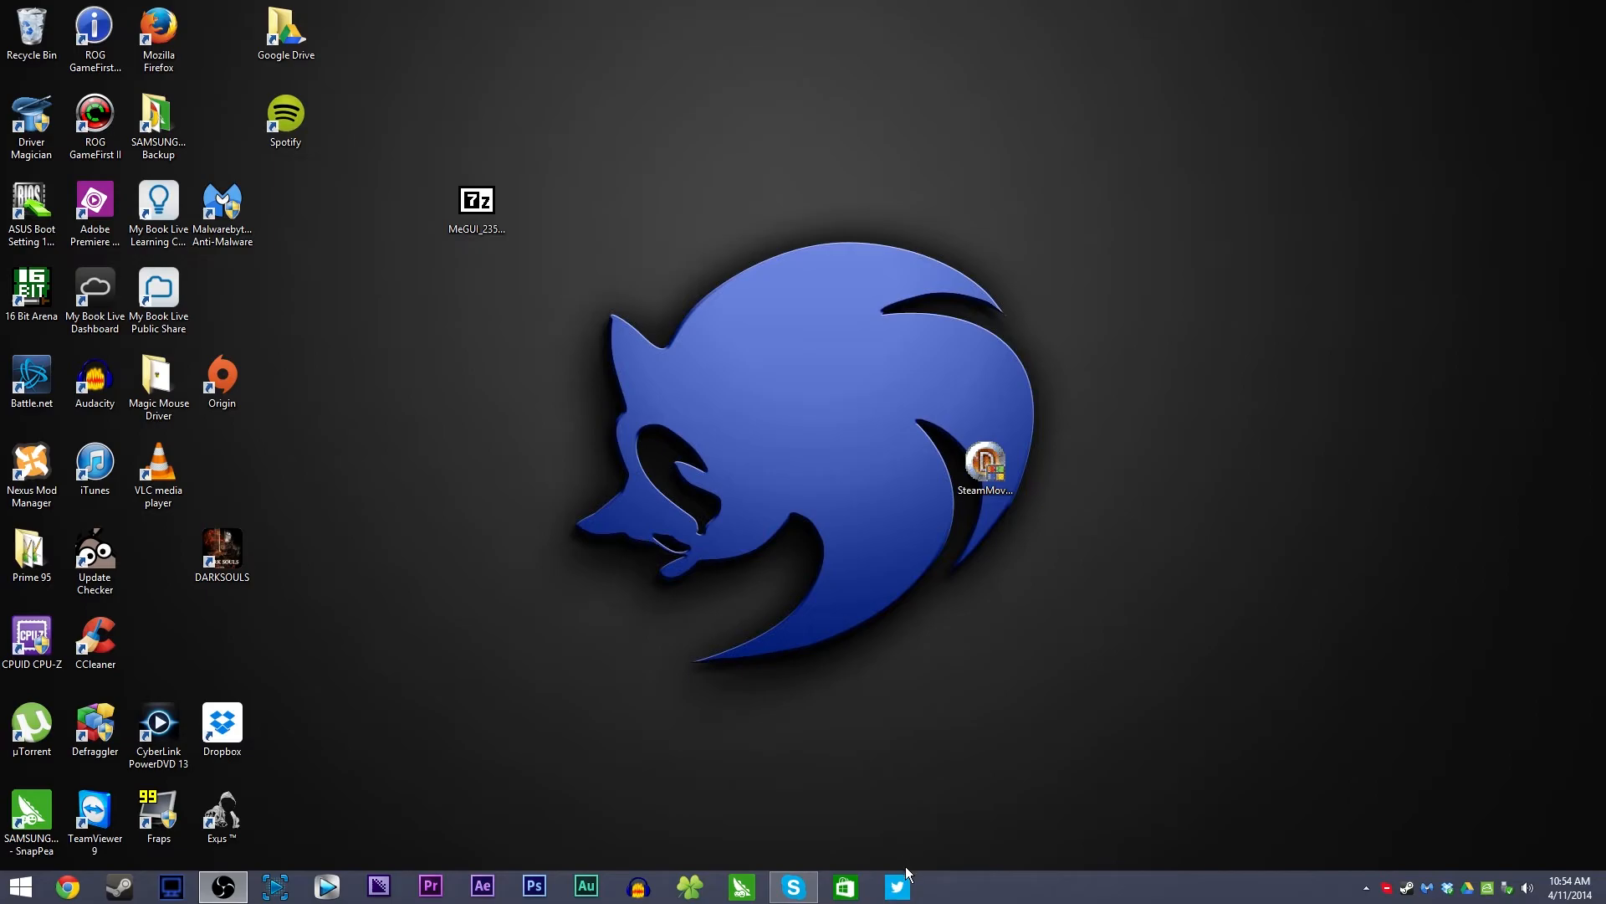
pyautogui.click(898, 886)
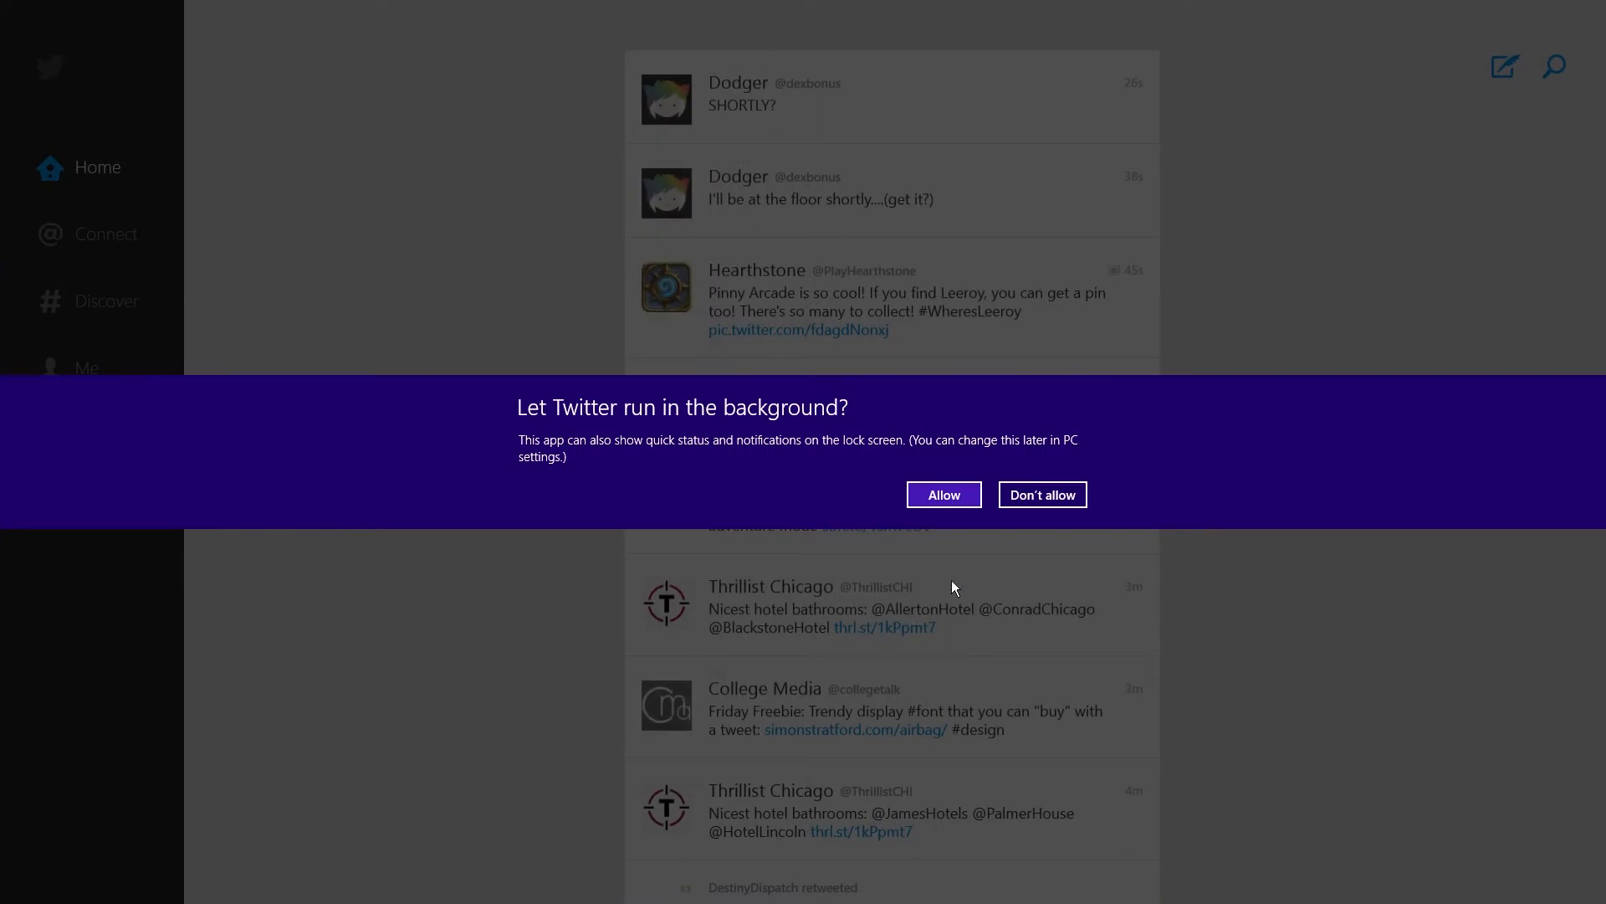
# Step: Allow Twitter to run in the background, answer the location prompt, then close the app
pyautogui.click(944, 496)
pyautogui.click(958, 466)
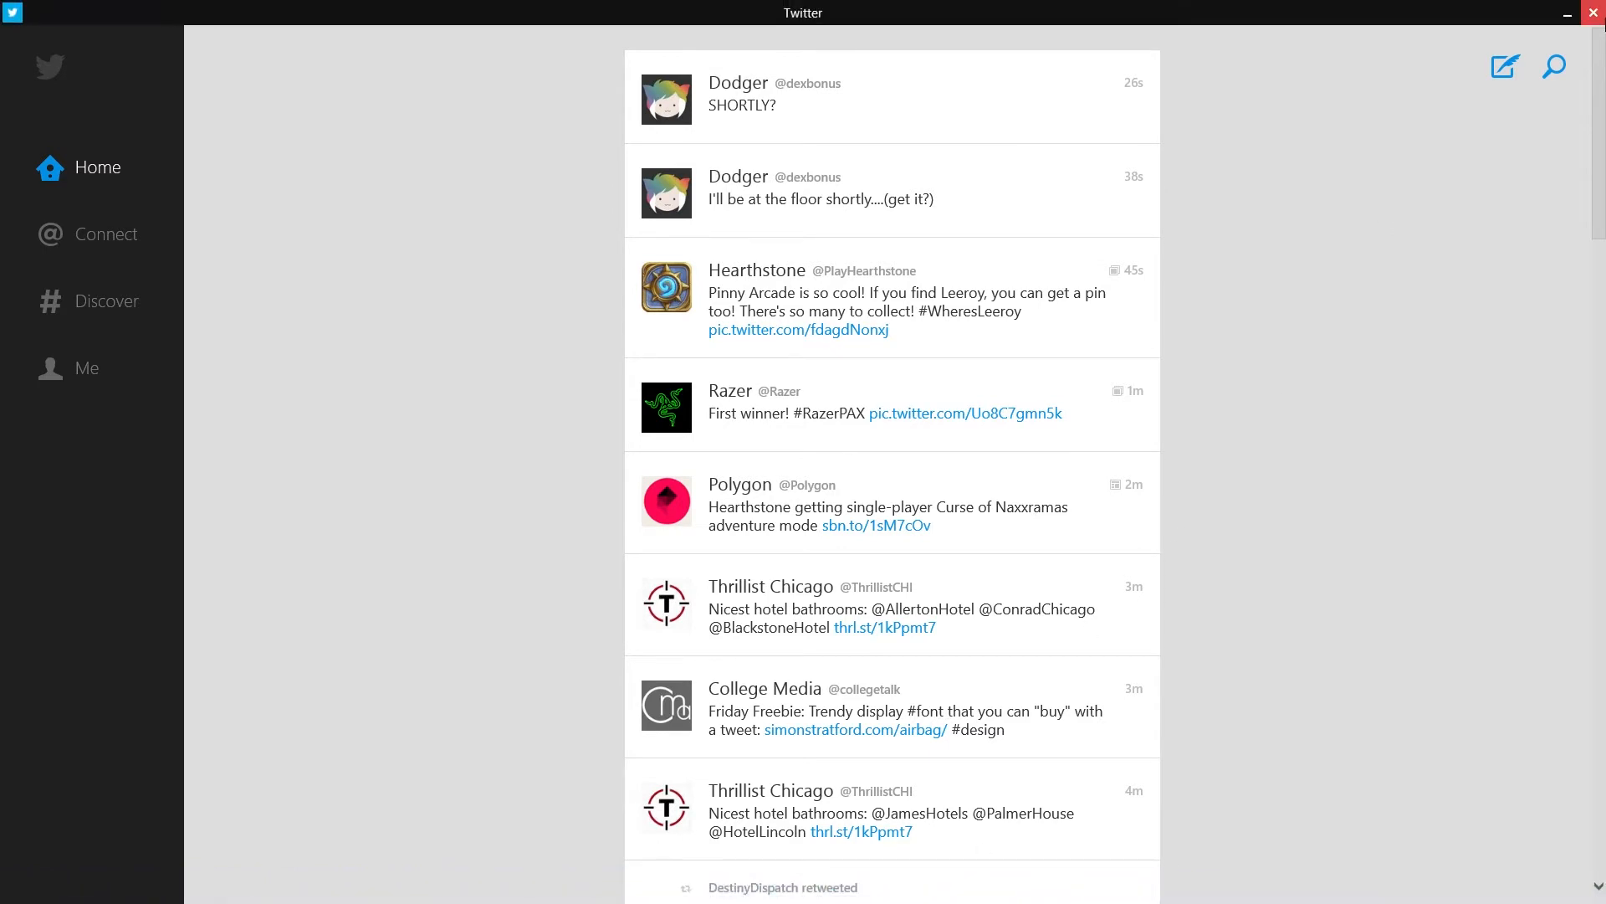
pyautogui.click(1589, 15)
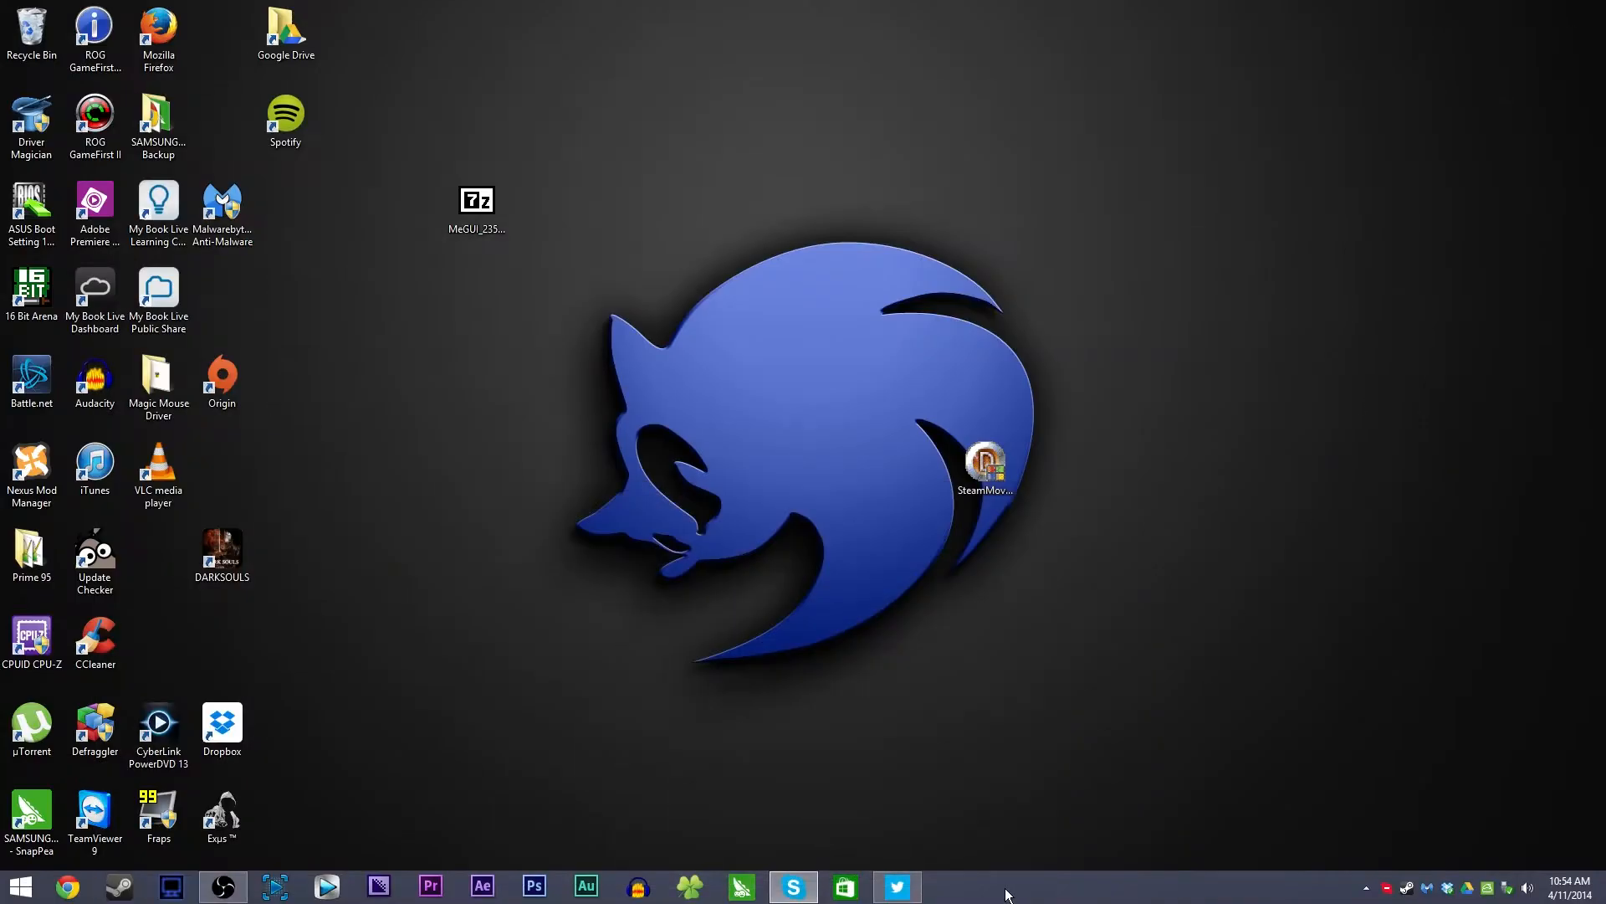
pyautogui.click(896, 888)
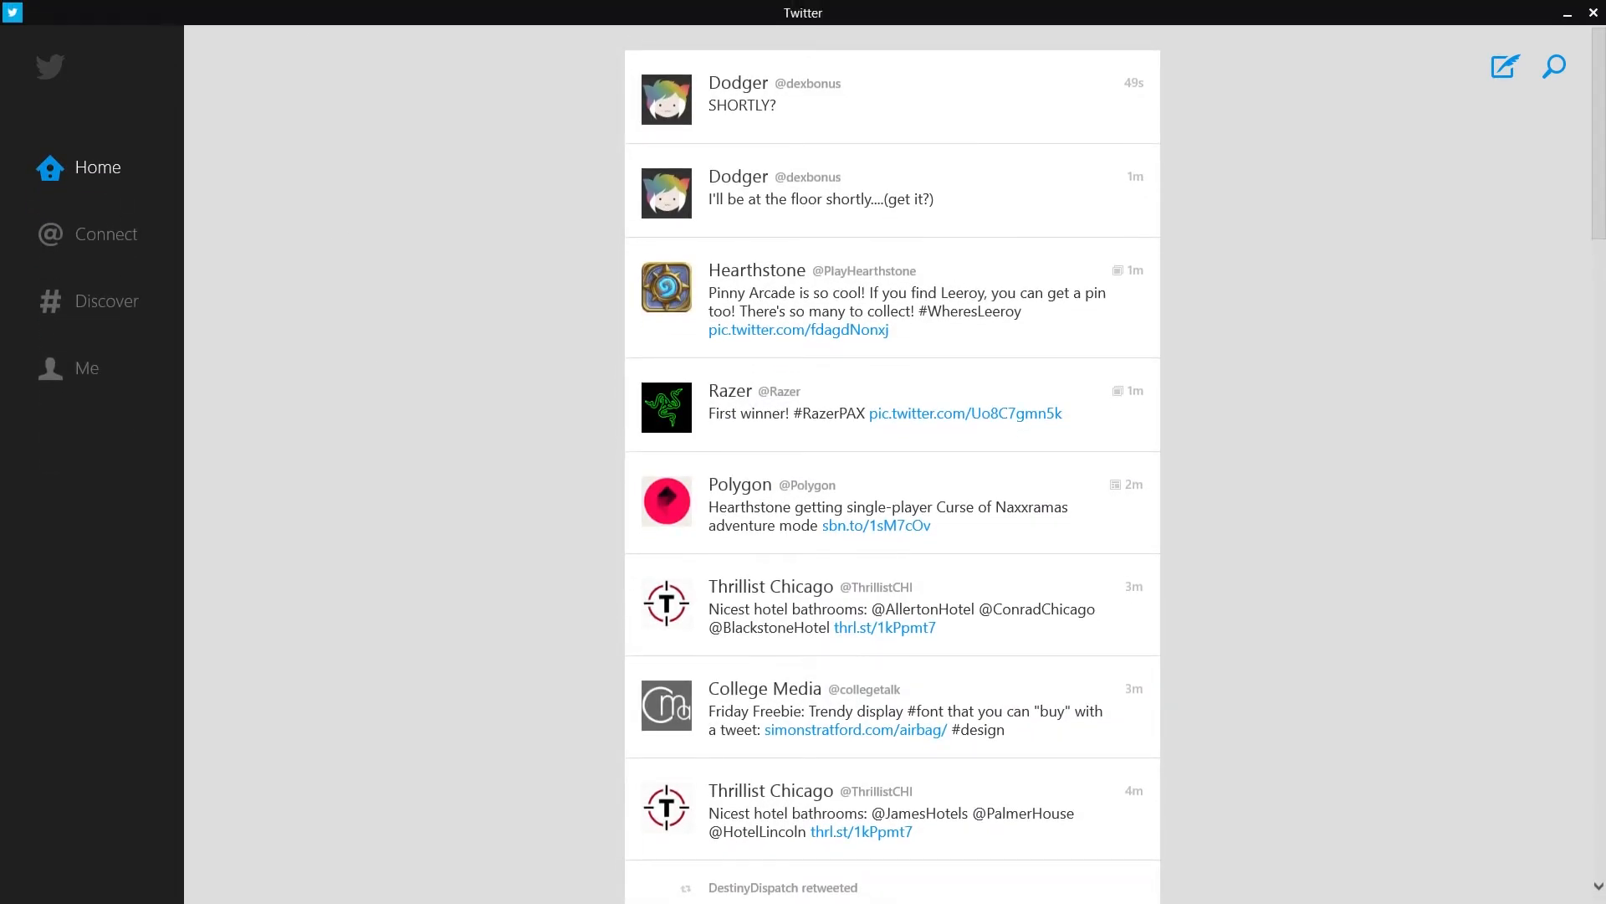
pyautogui.click(12, 13)
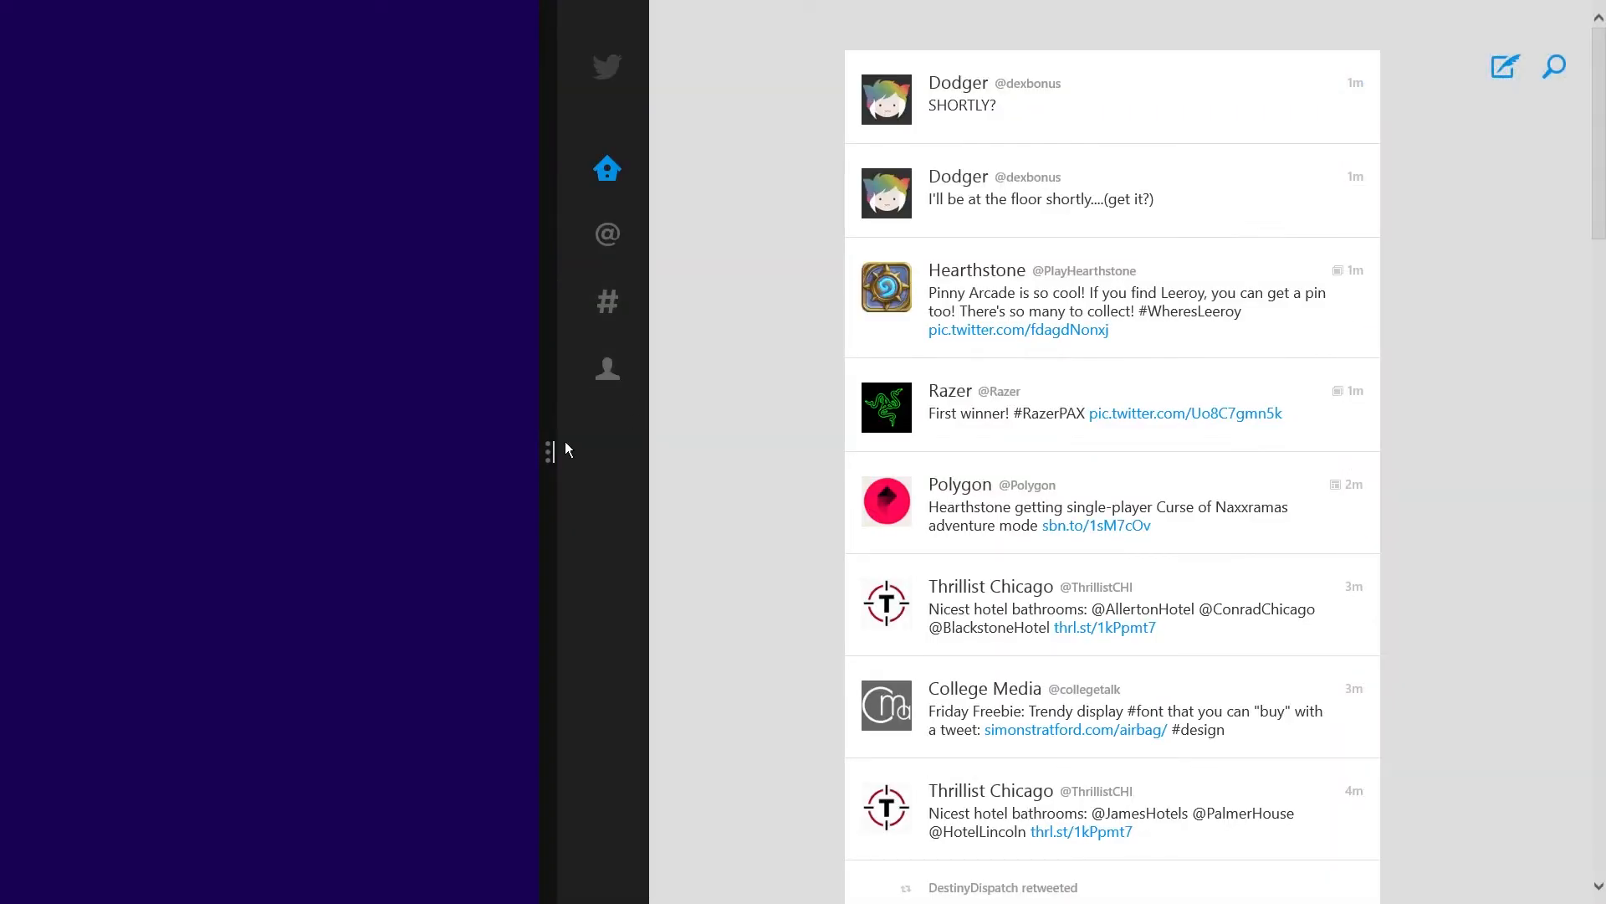
pyautogui.press('super+d')
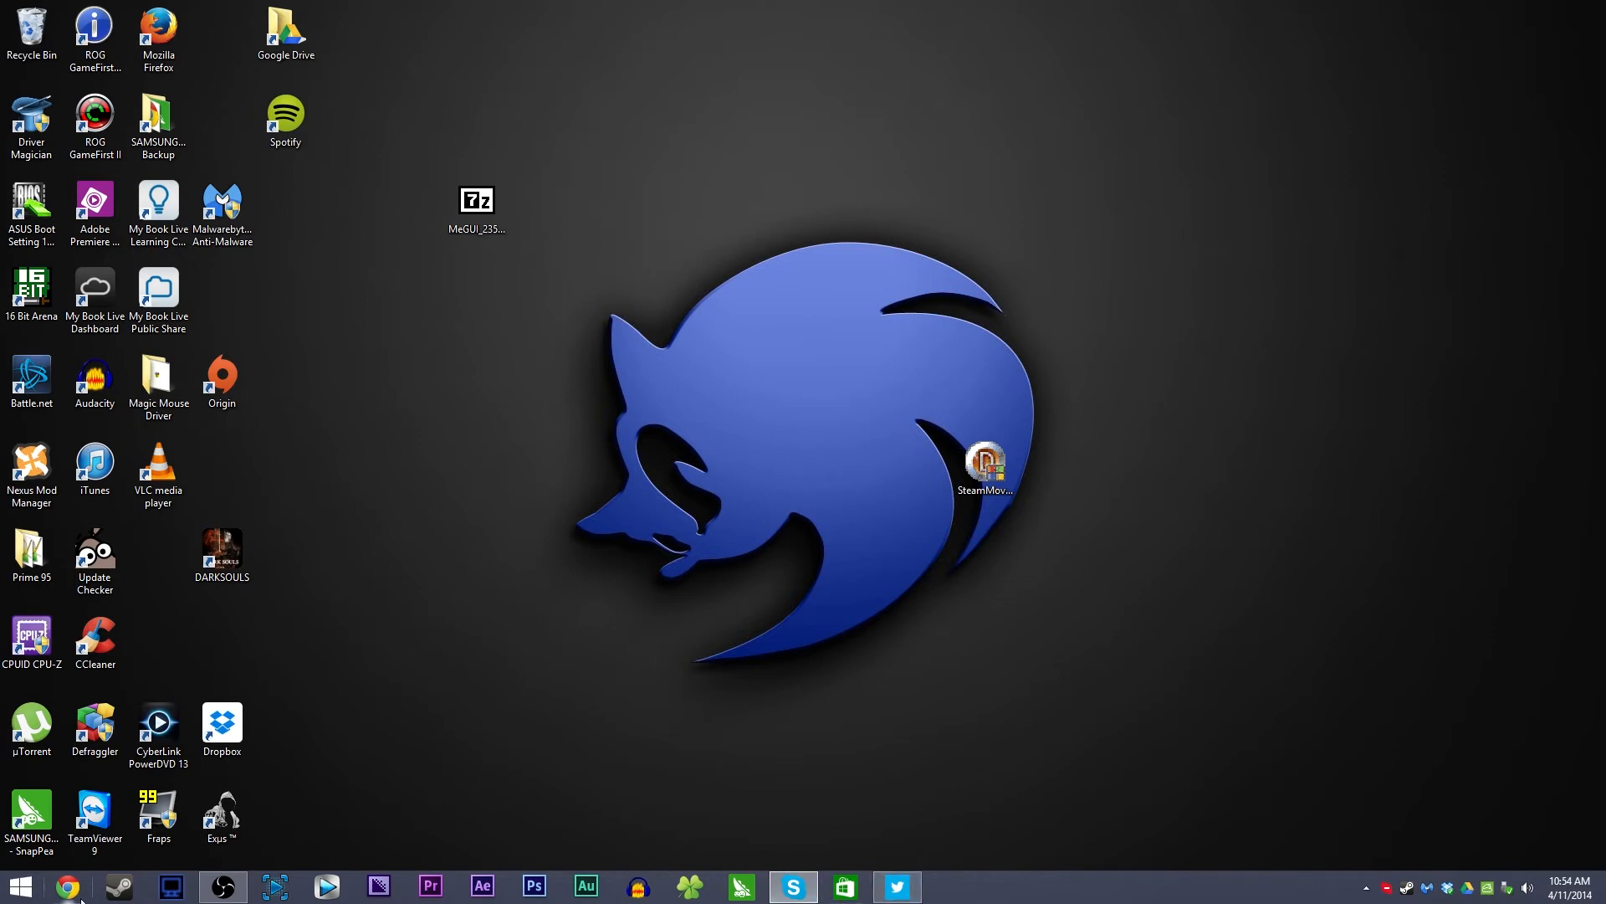
pyautogui.click(20, 887)
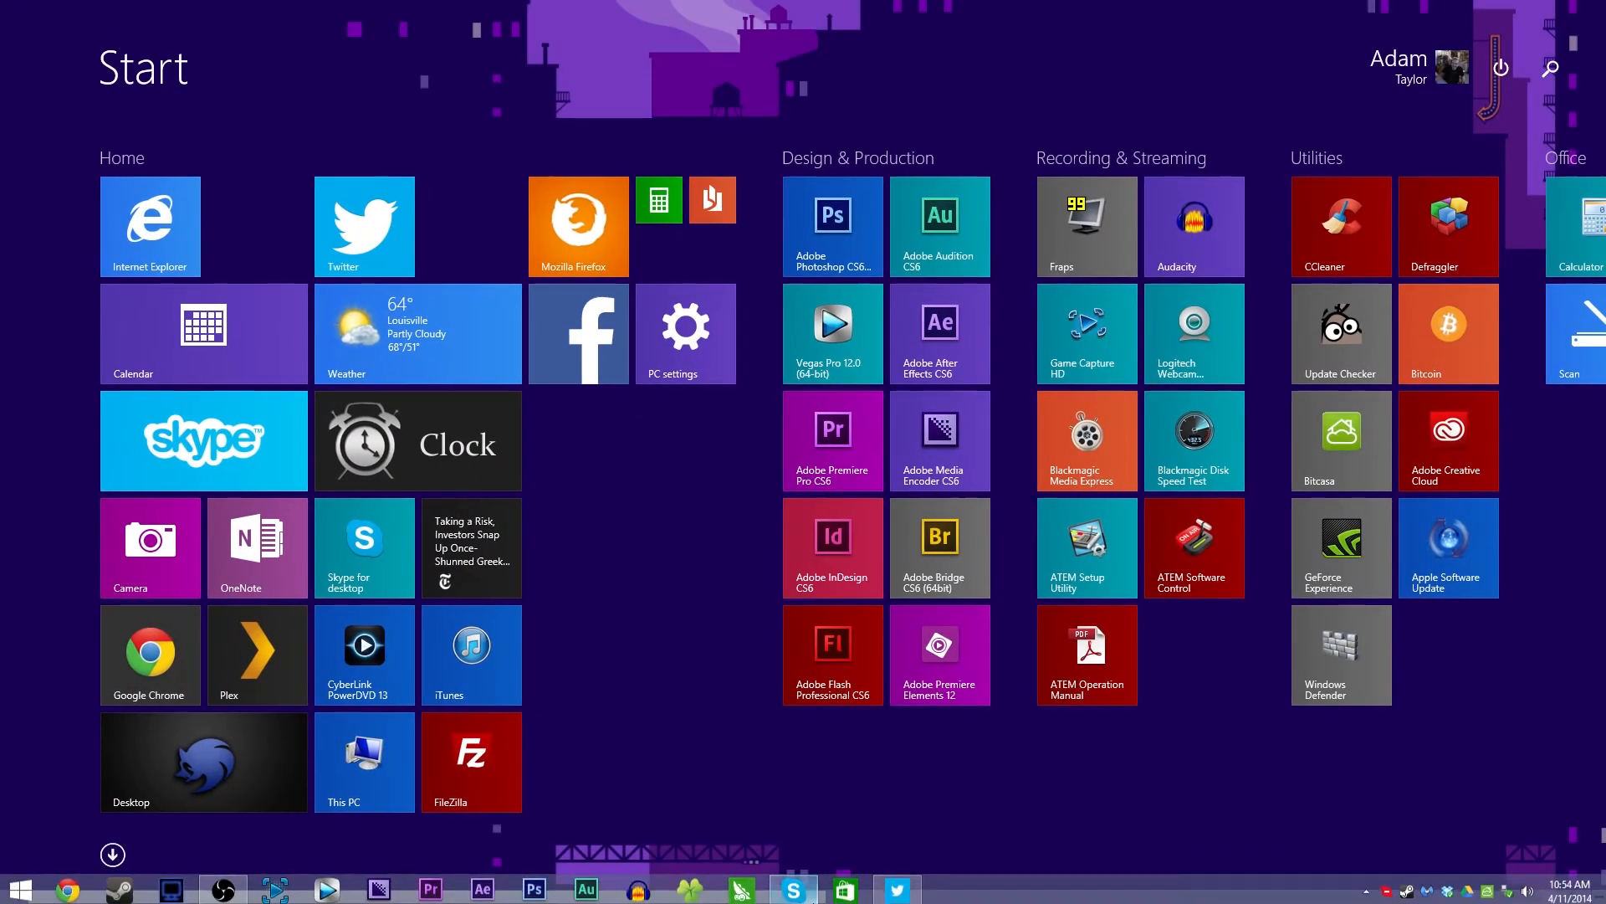
pyautogui.click(271, 766)
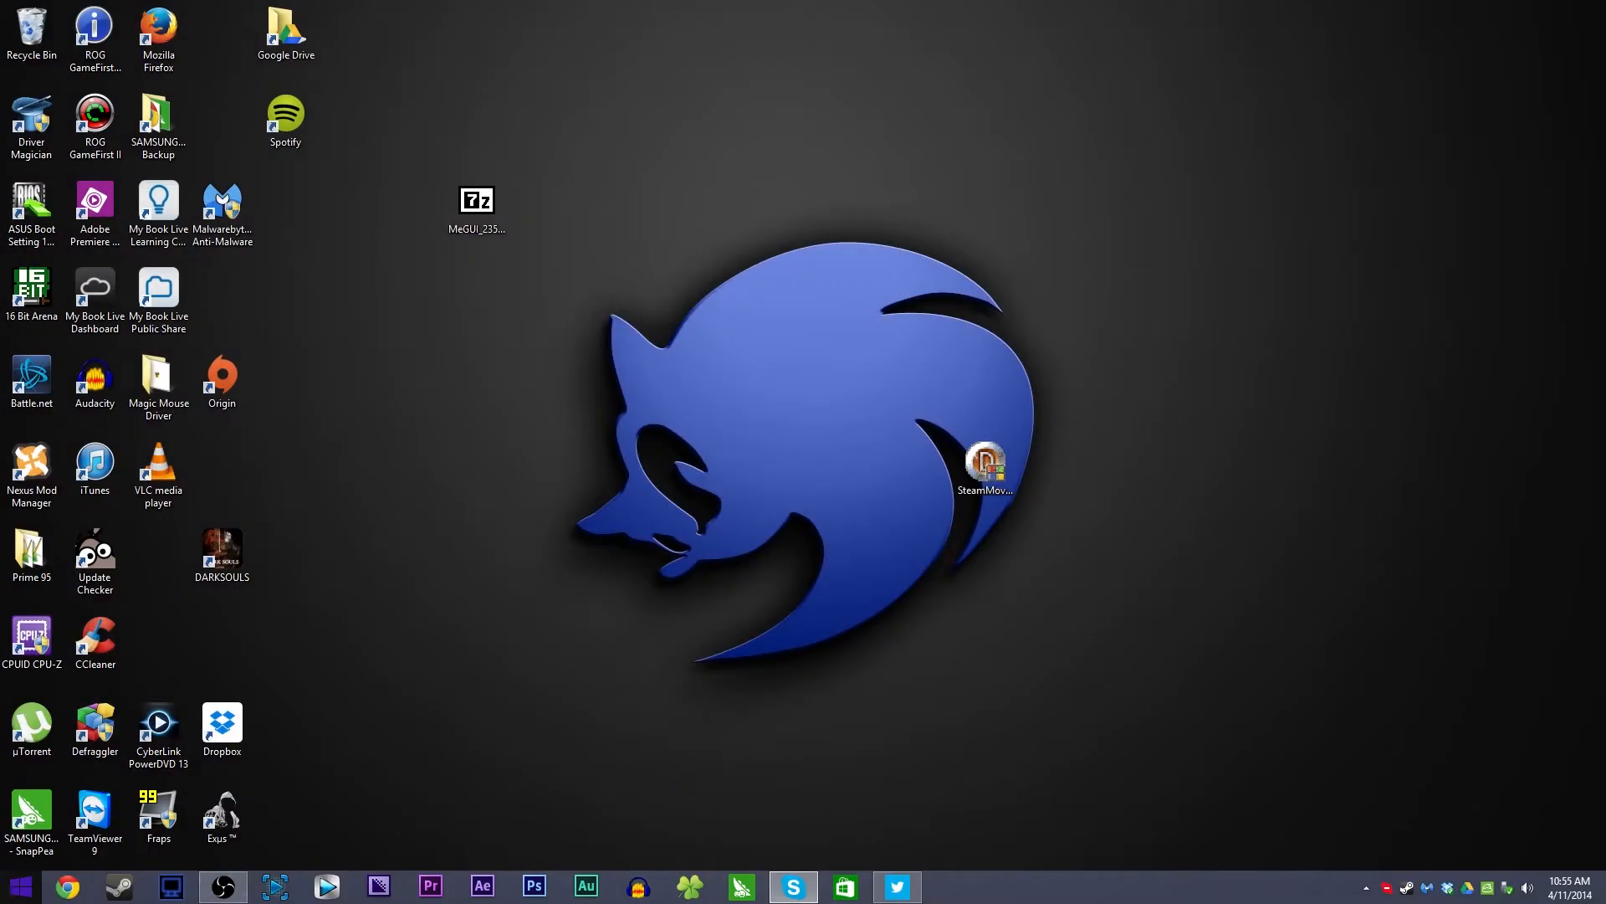
pyautogui.rightClick(20, 887)
pyautogui.click(22, 887)
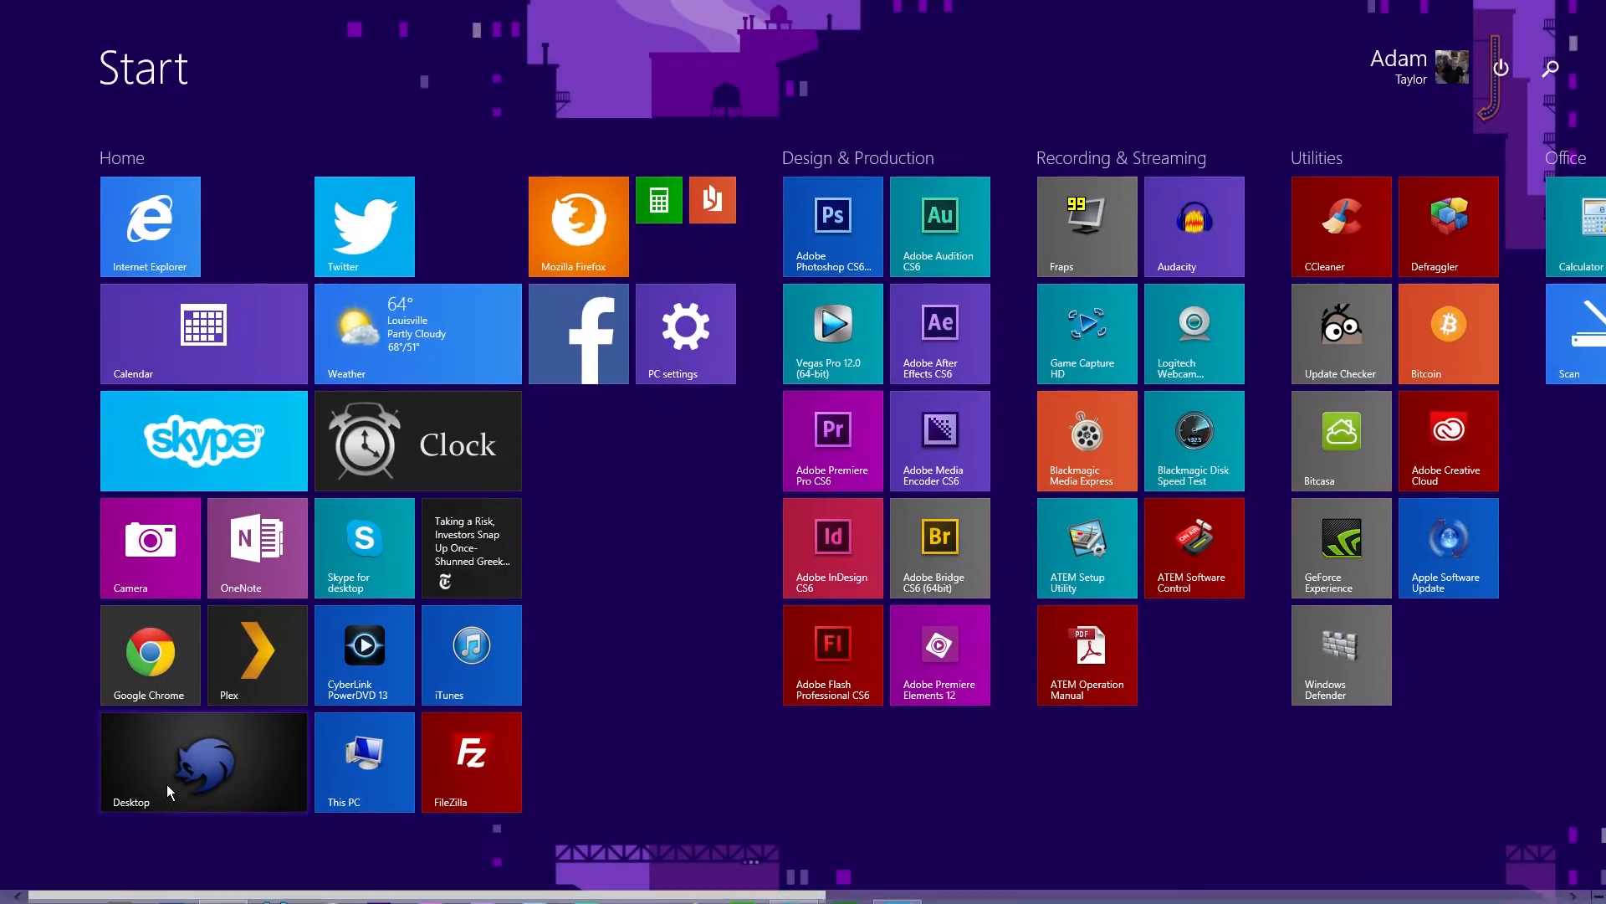
pyautogui.click(167, 785)
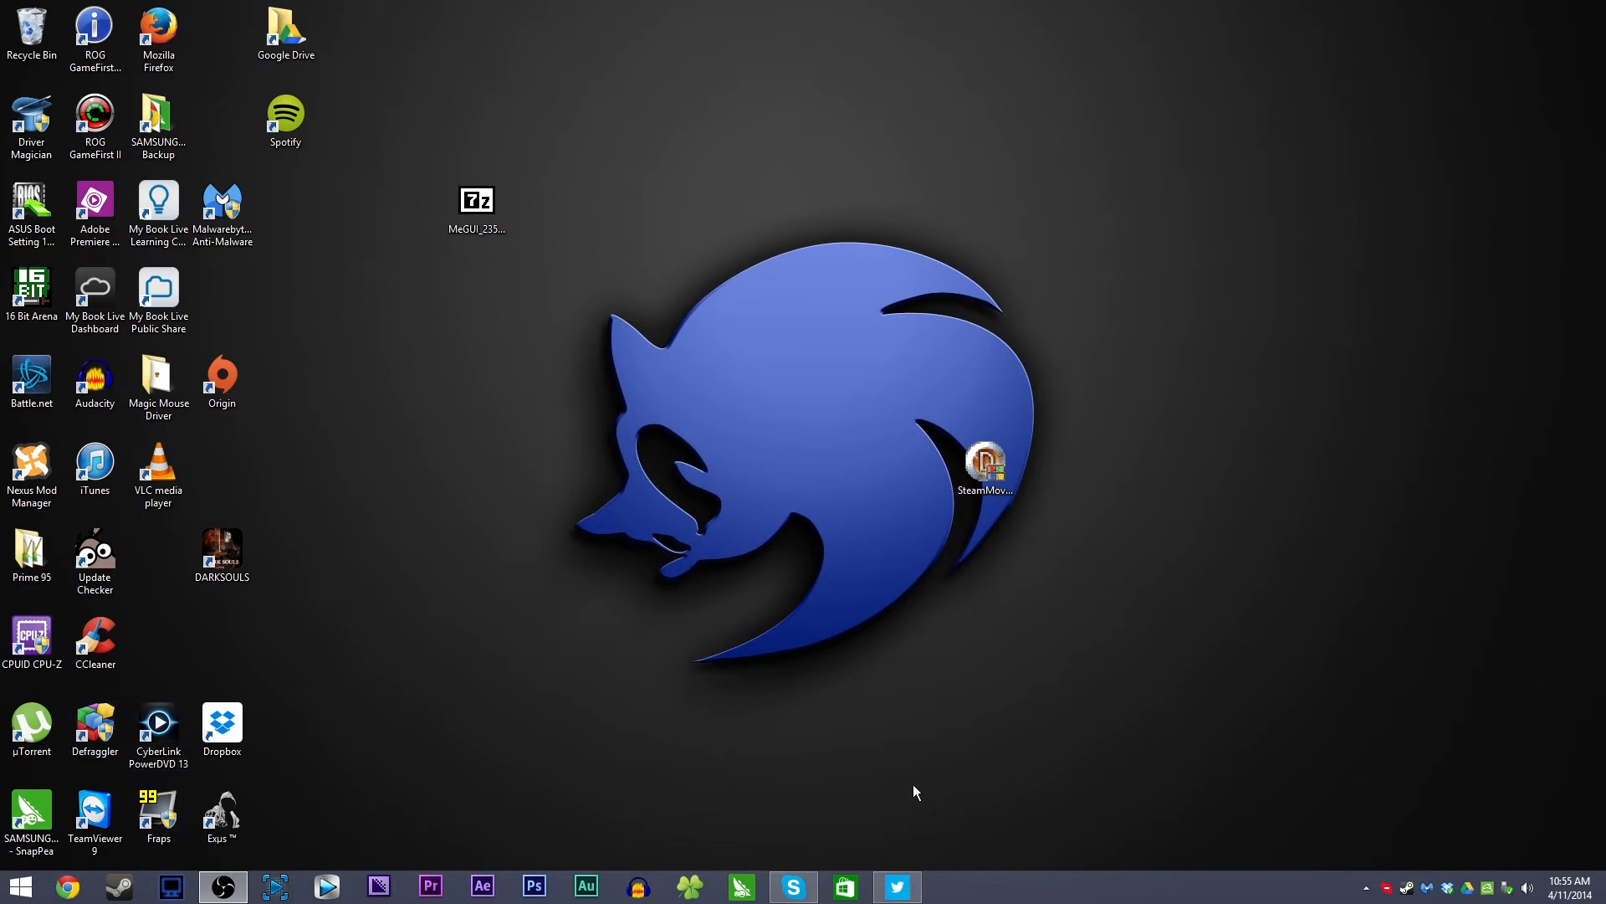
pyautogui.moveTo(1055, 751); pyautogui.dragTo(719, 346)
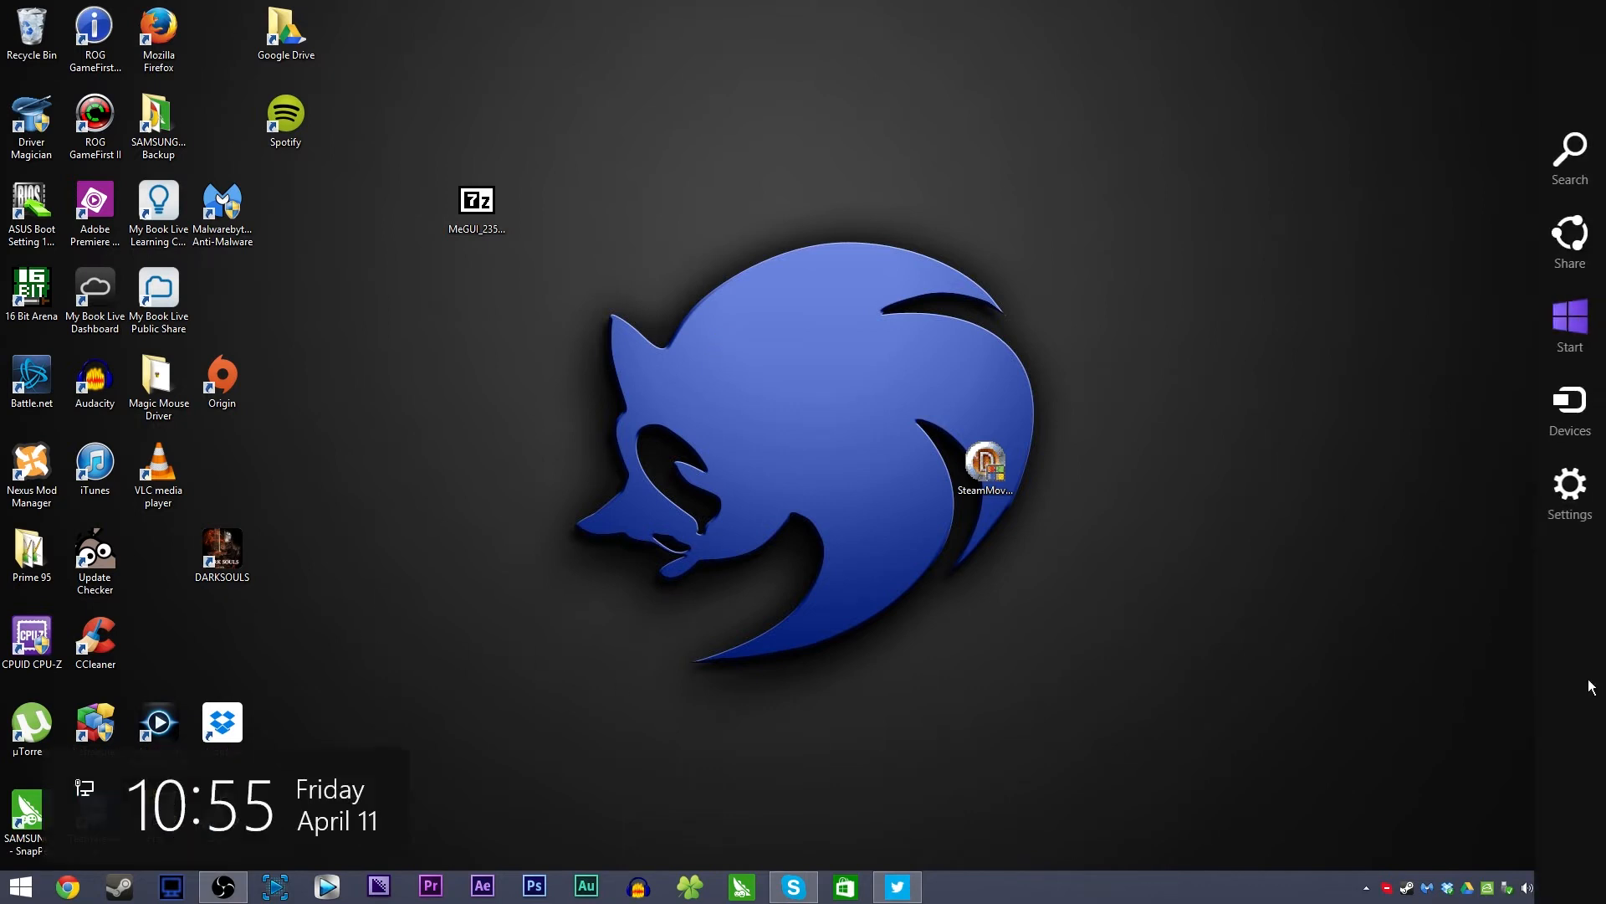
# Step: Reach Update and recovery in PC settings and run Check now for Windows updates
pyautogui.click(1569, 481)
pyautogui.click(1519, 859)
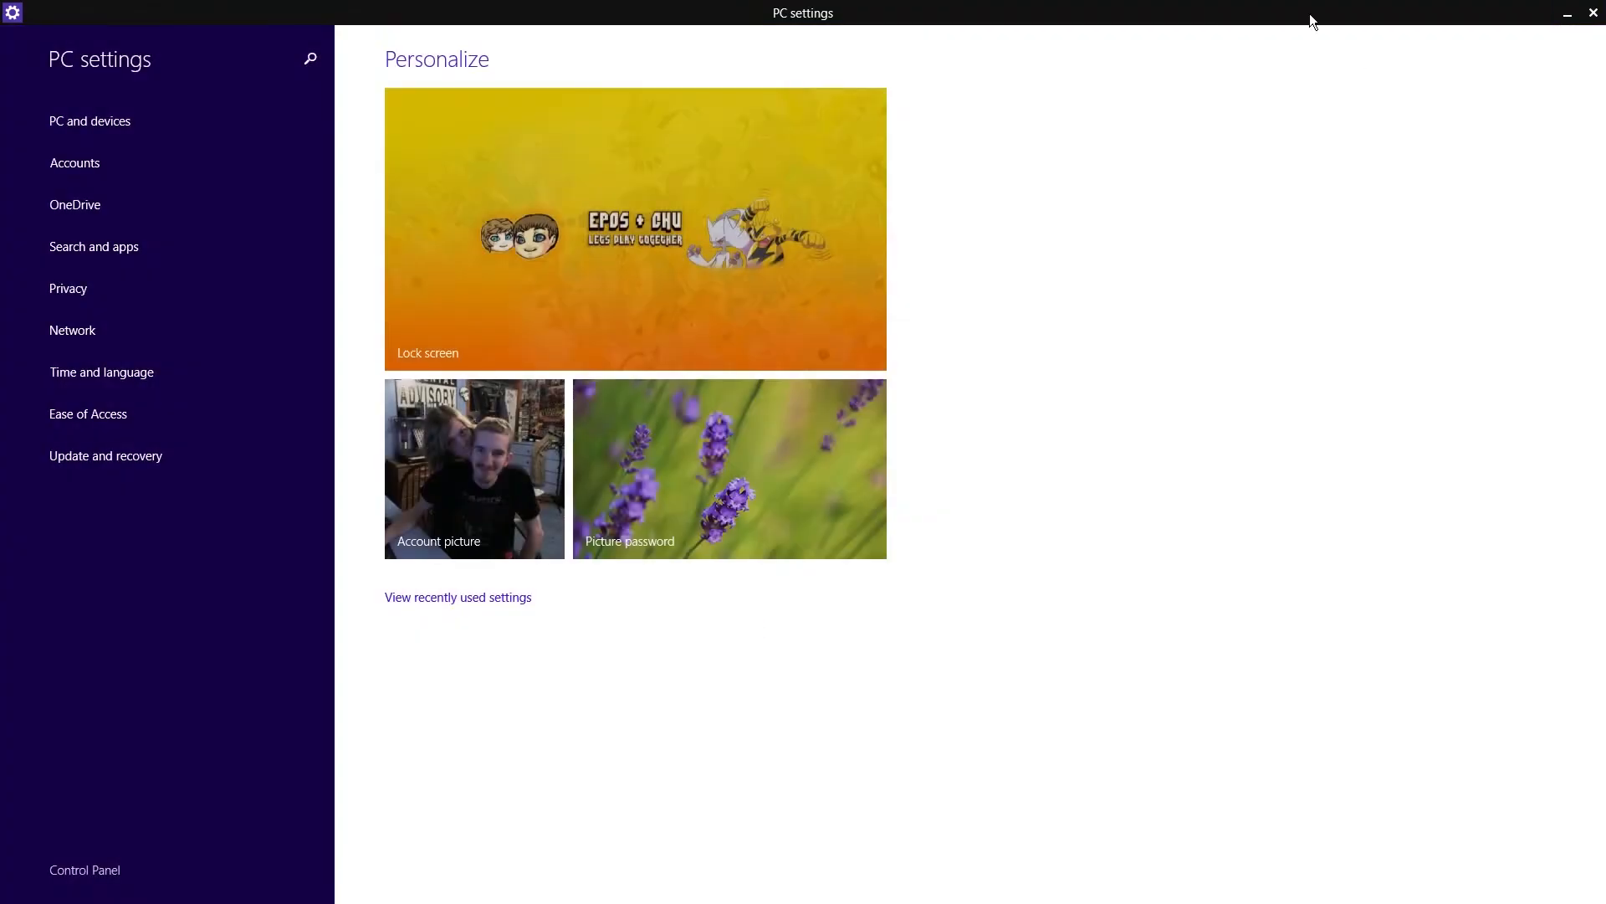
pyautogui.click(141, 455)
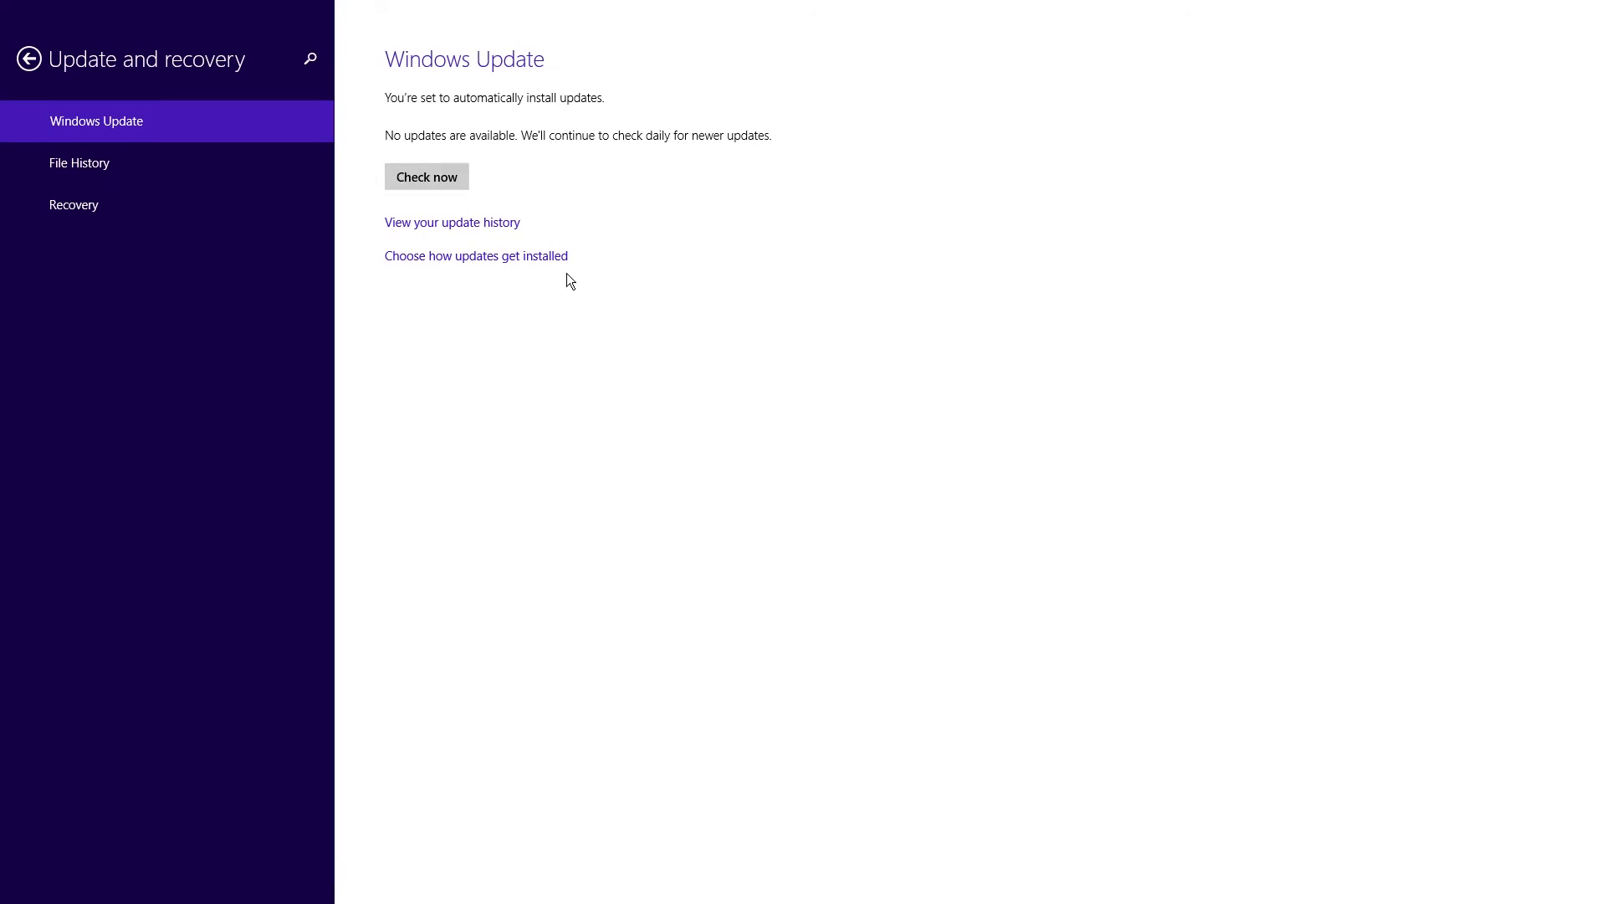
pyautogui.click(422, 180)
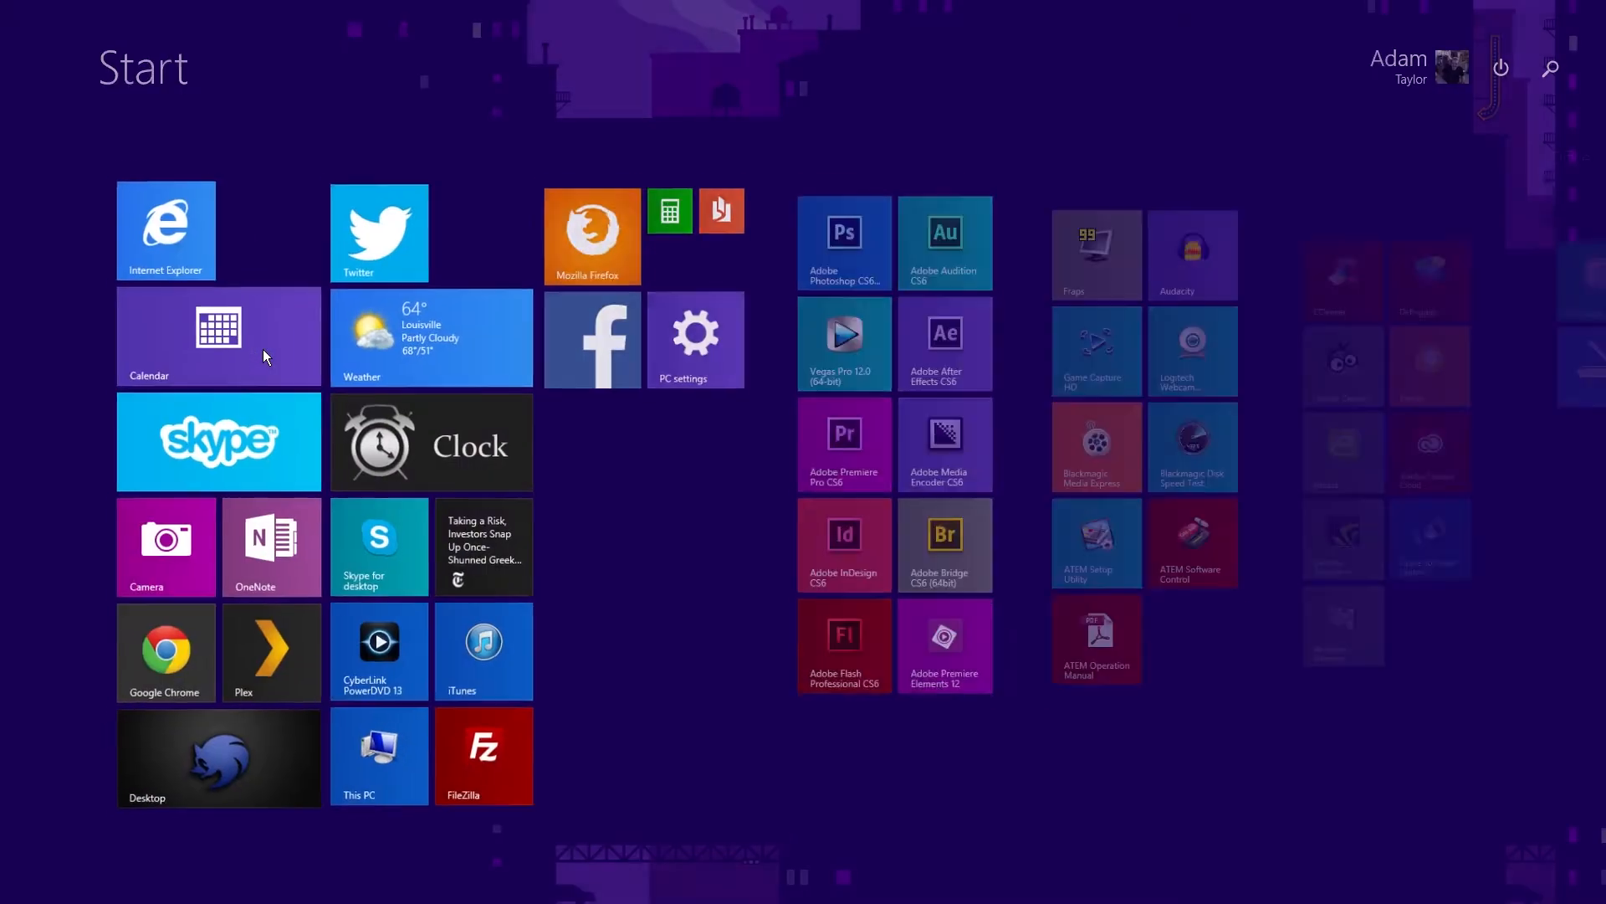
# Step: Go to the desktop, visit the Start screen full-screen, and return to the desktop
pyautogui.click(303, 782)
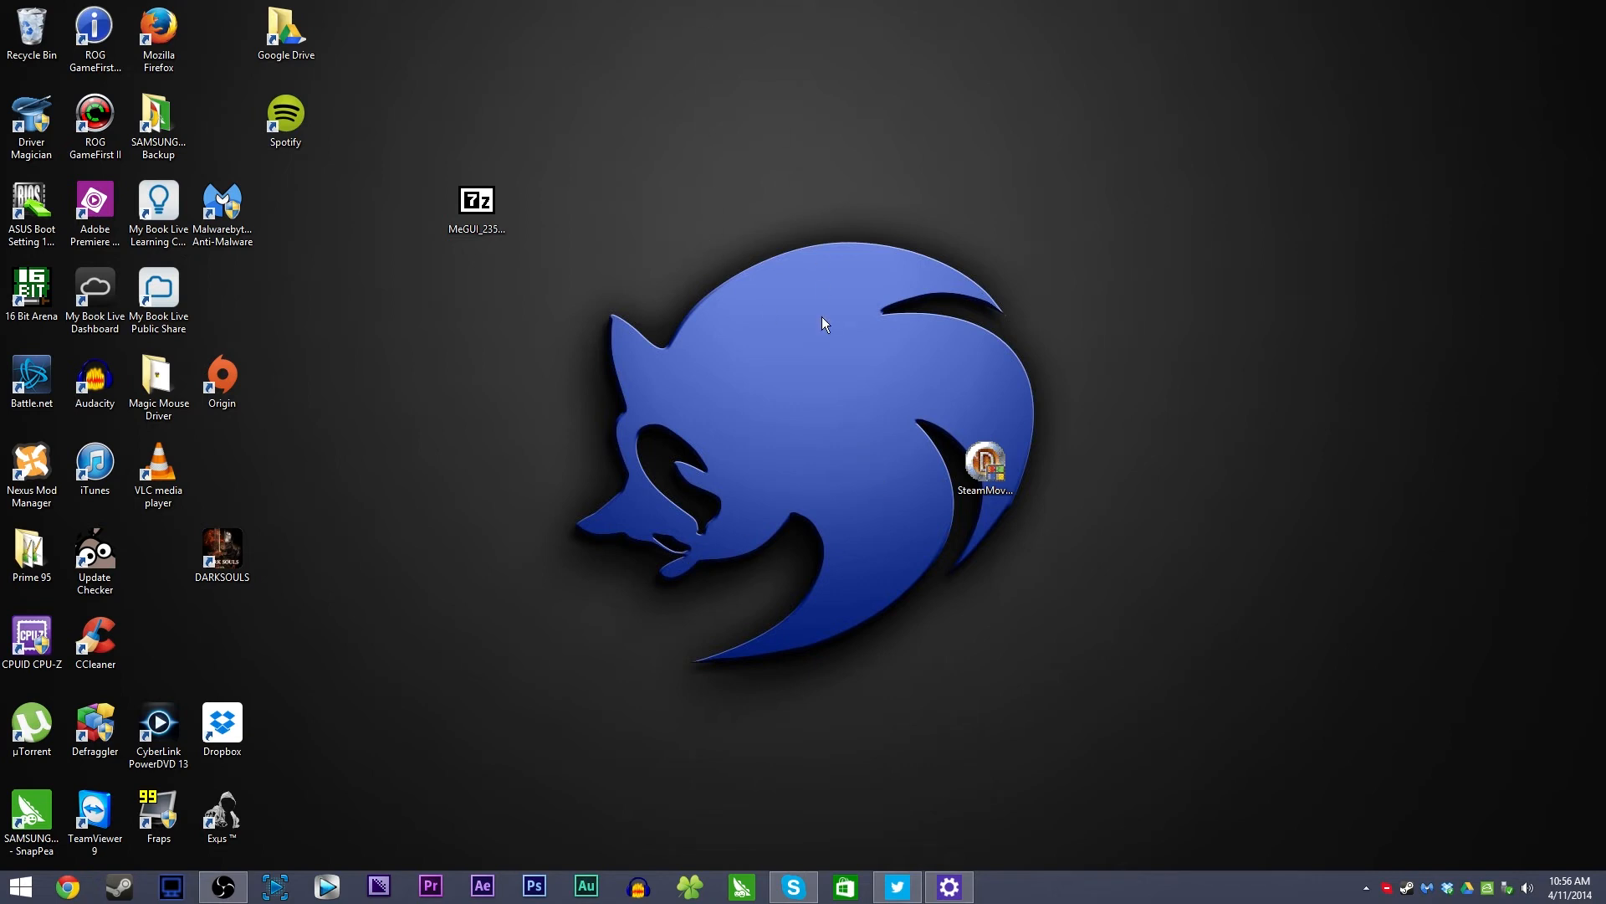
pyautogui.moveTo(759, 256); pyautogui.dragTo(711, 603)
pyautogui.click(21, 887)
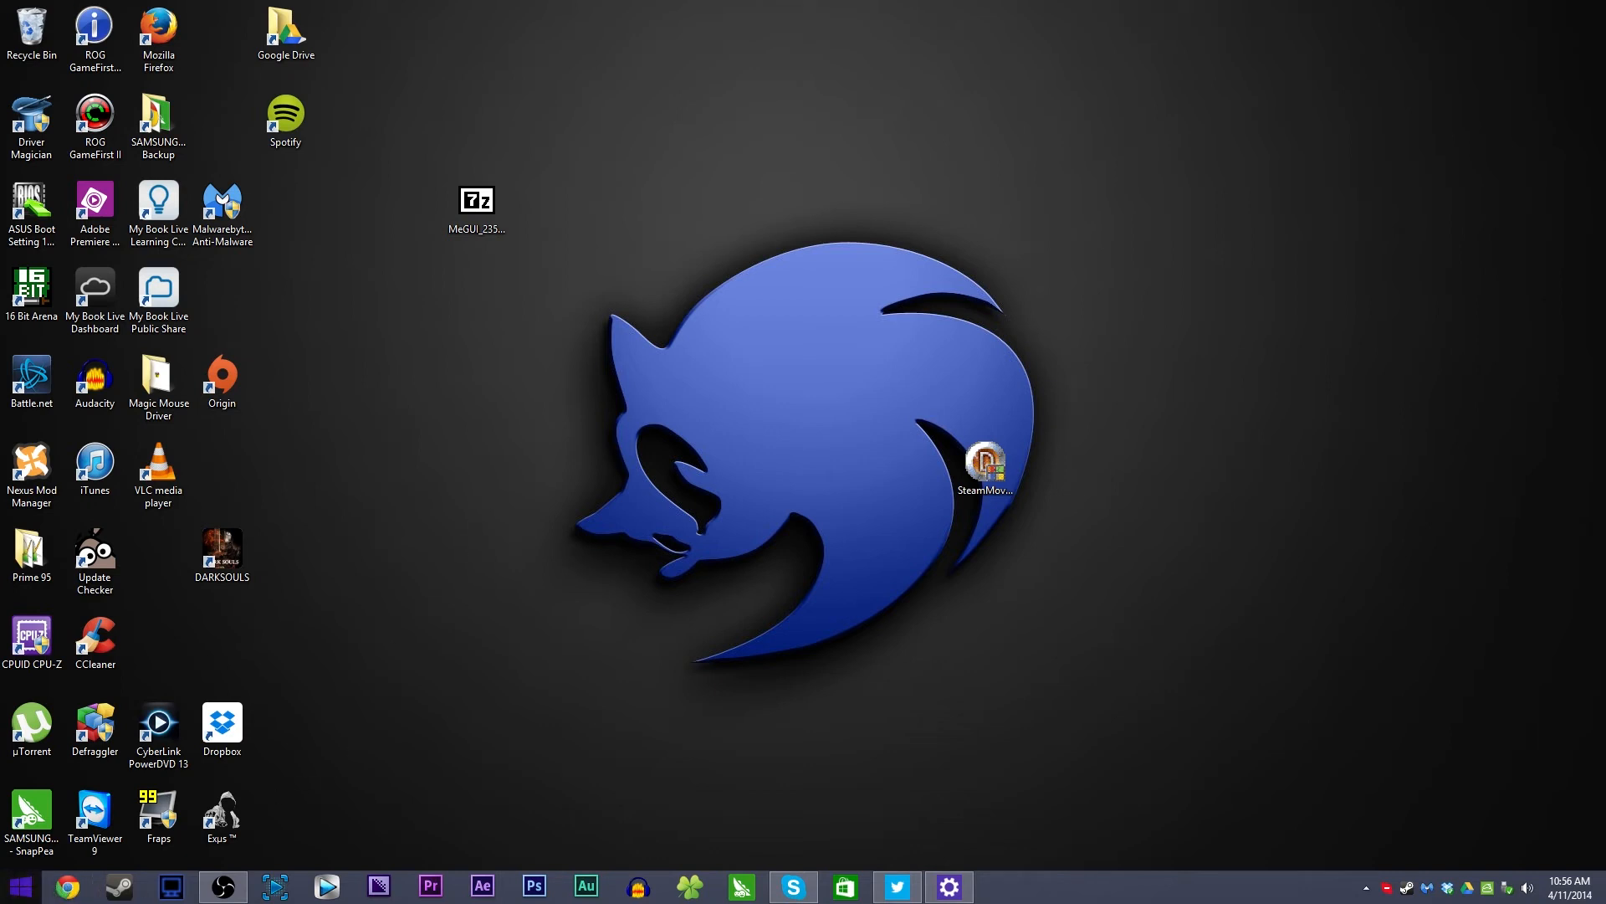
pyautogui.click(20, 888)
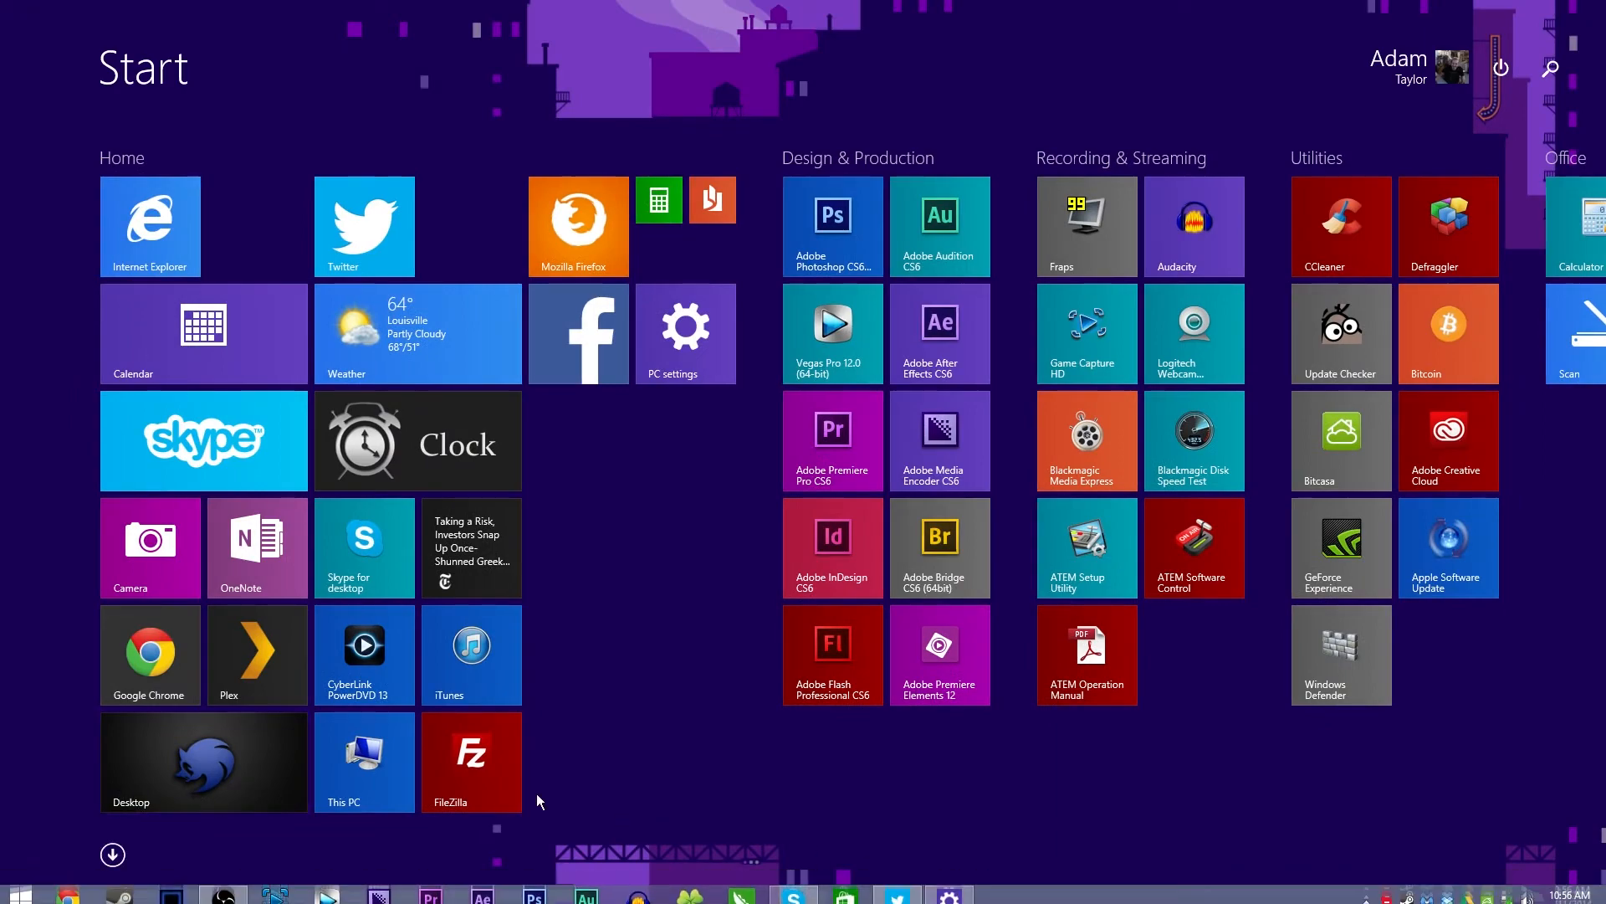
pyautogui.click(240, 783)
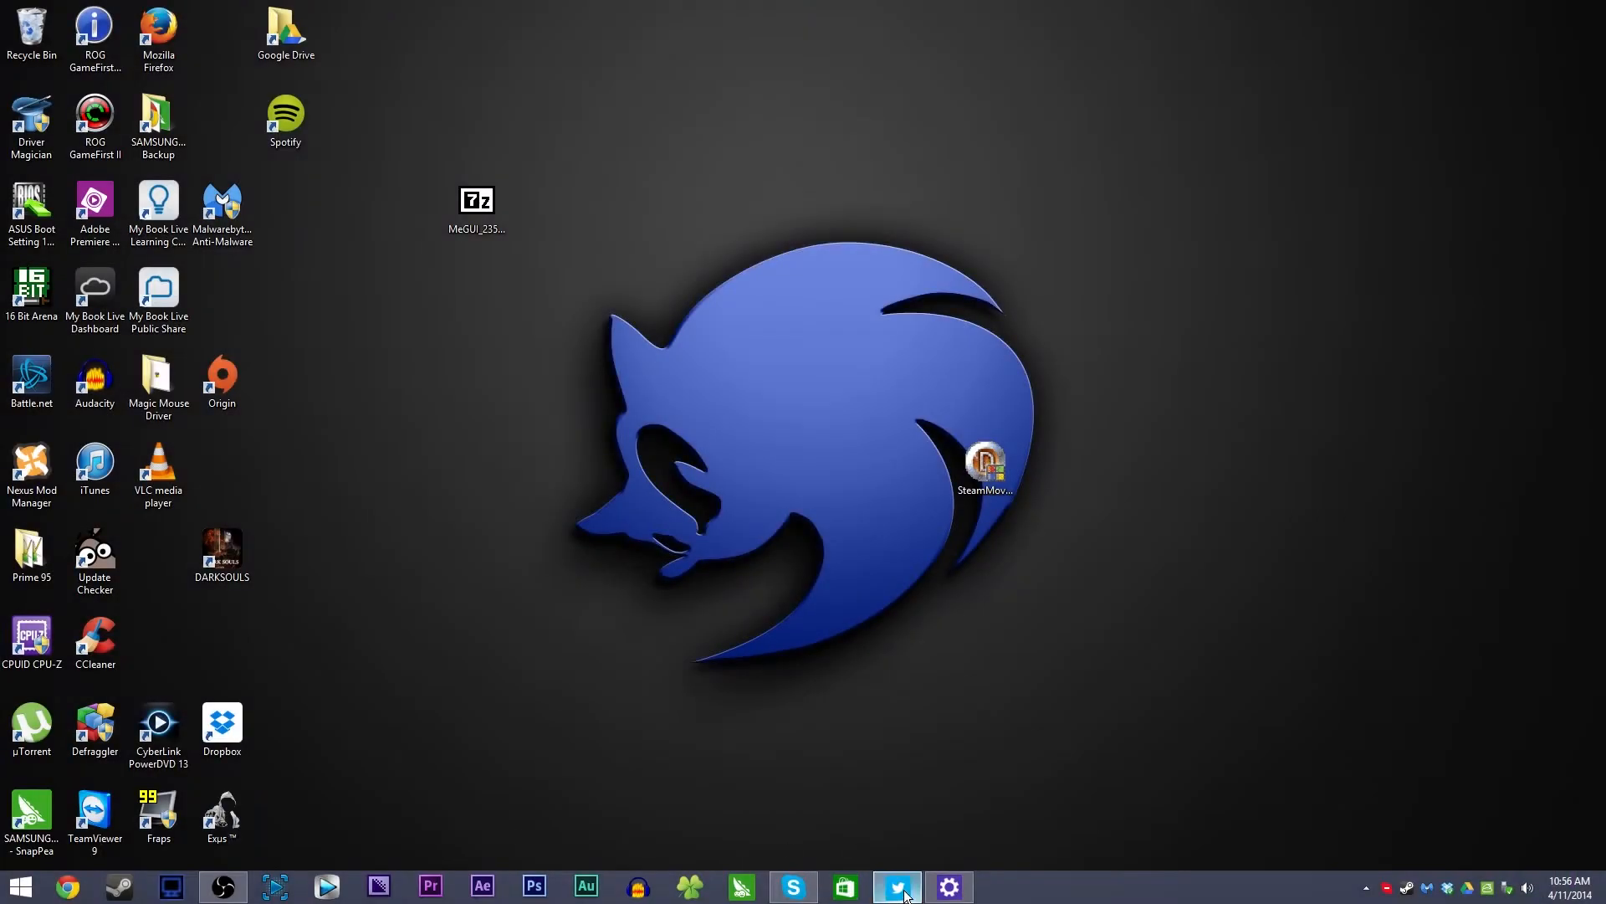
# Step: Switch to the running Twitter and PC settings apps from the taskbar
pyautogui.click(898, 888)
pyautogui.click(948, 888)
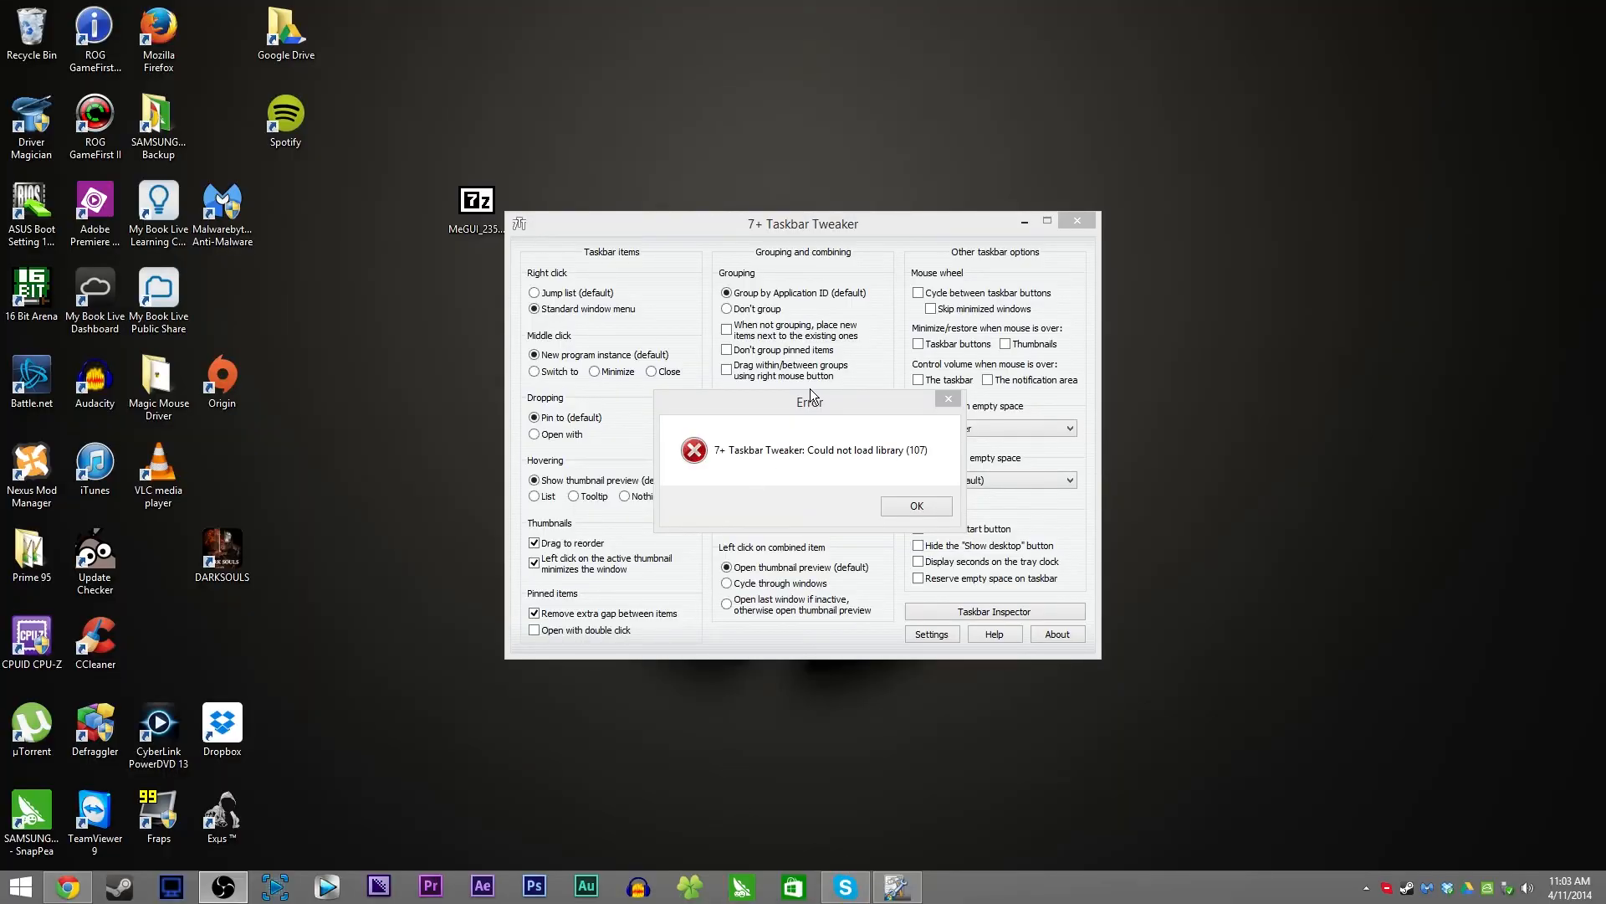
# Step: Move the load-library error dialog to the top of the screen and bring the browser forward
pyautogui.moveTo(814, 402)
pyautogui.mouseDown()
pyautogui.moveTo(844, 80)
pyautogui.moveTo(815, 91)
pyautogui.mouseUp()
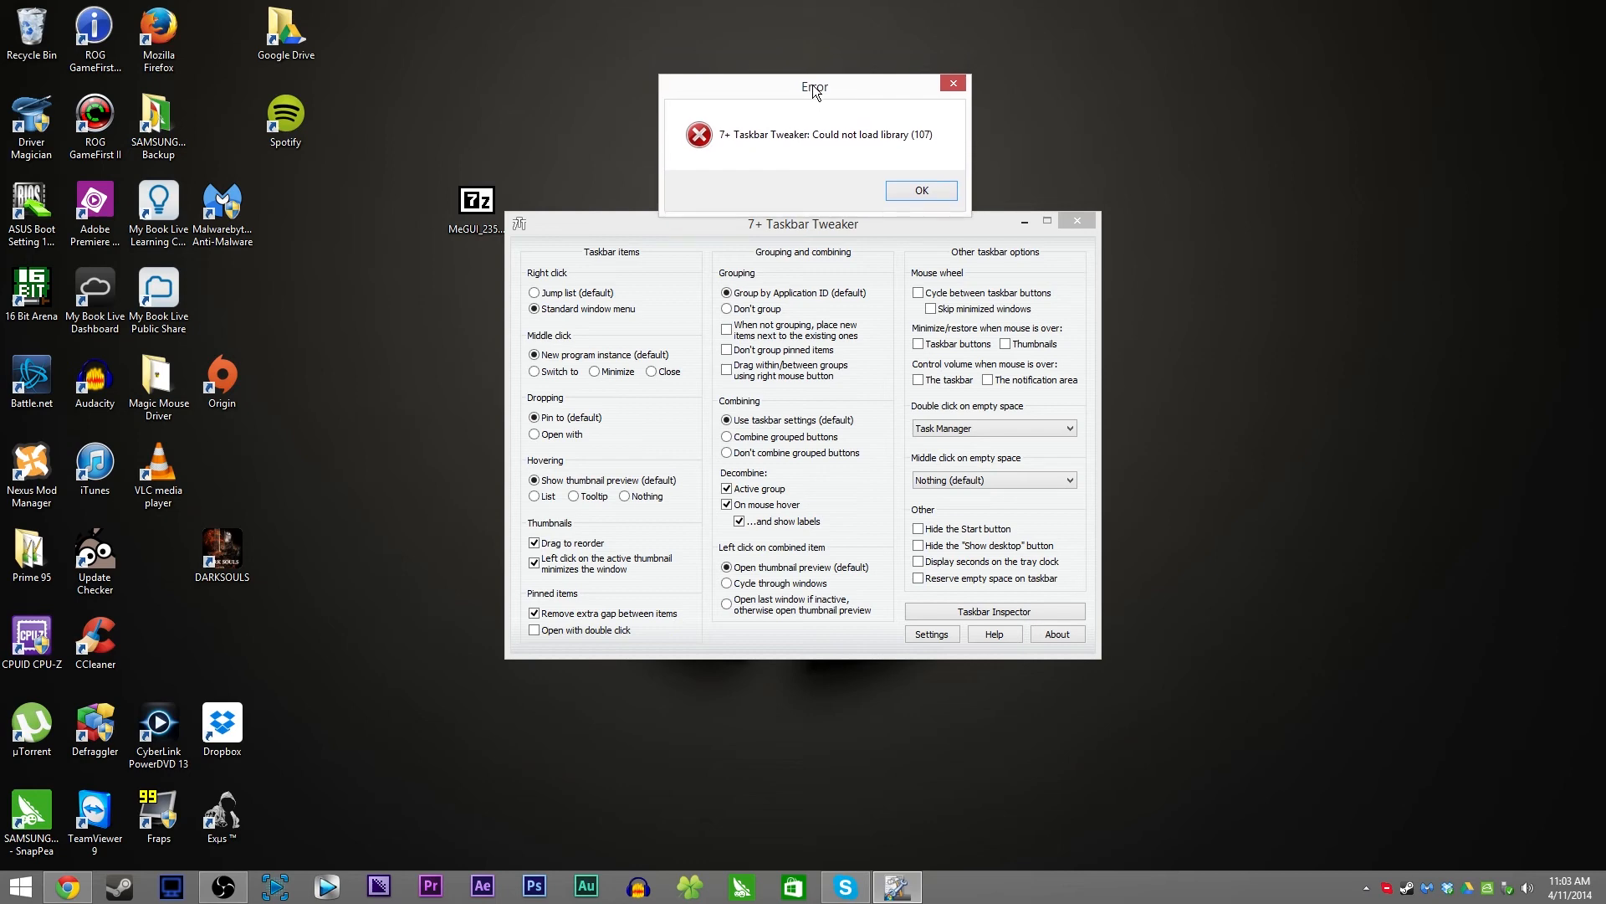
pyautogui.moveTo(815, 91); pyautogui.dragTo(814, 81)
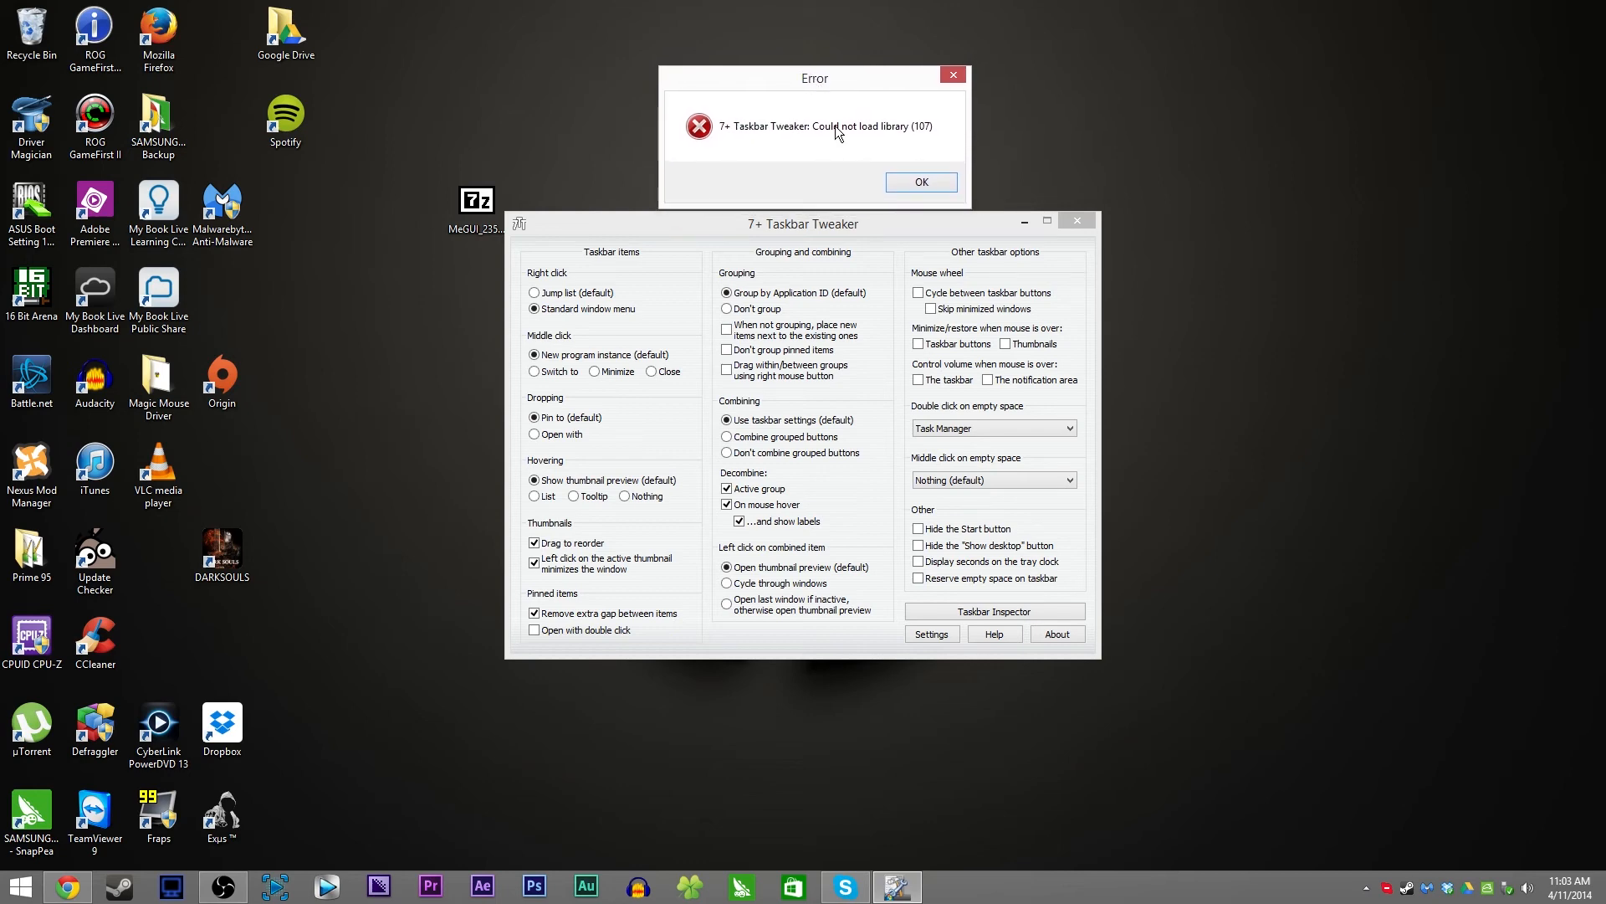
pyautogui.click(23, 886)
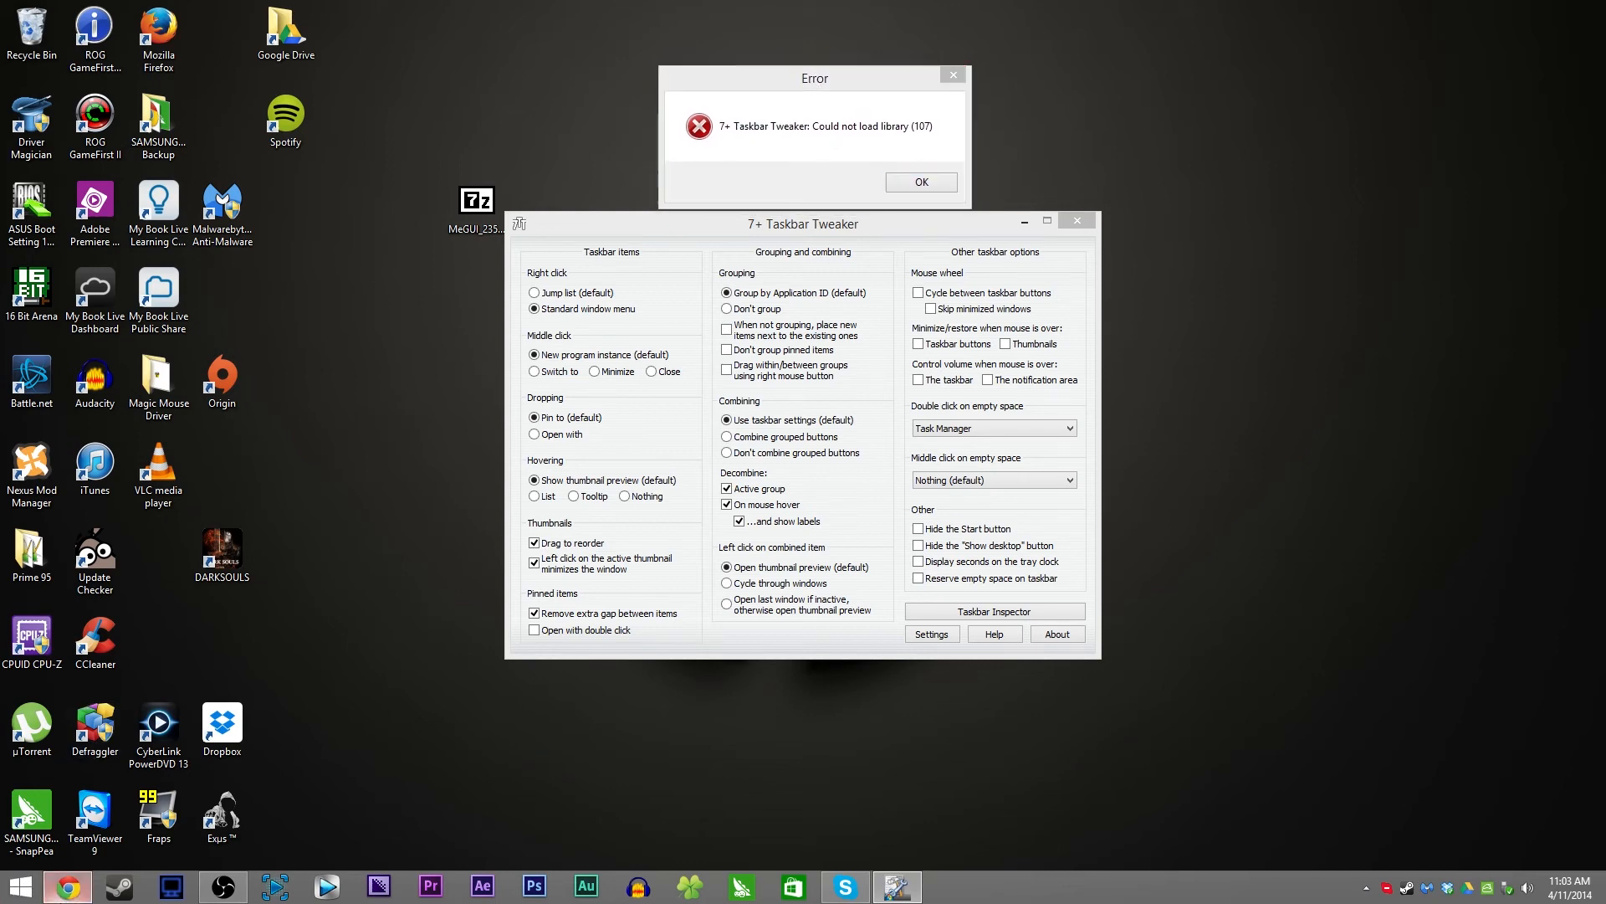
pyautogui.hotkey('alt', 'Tab')
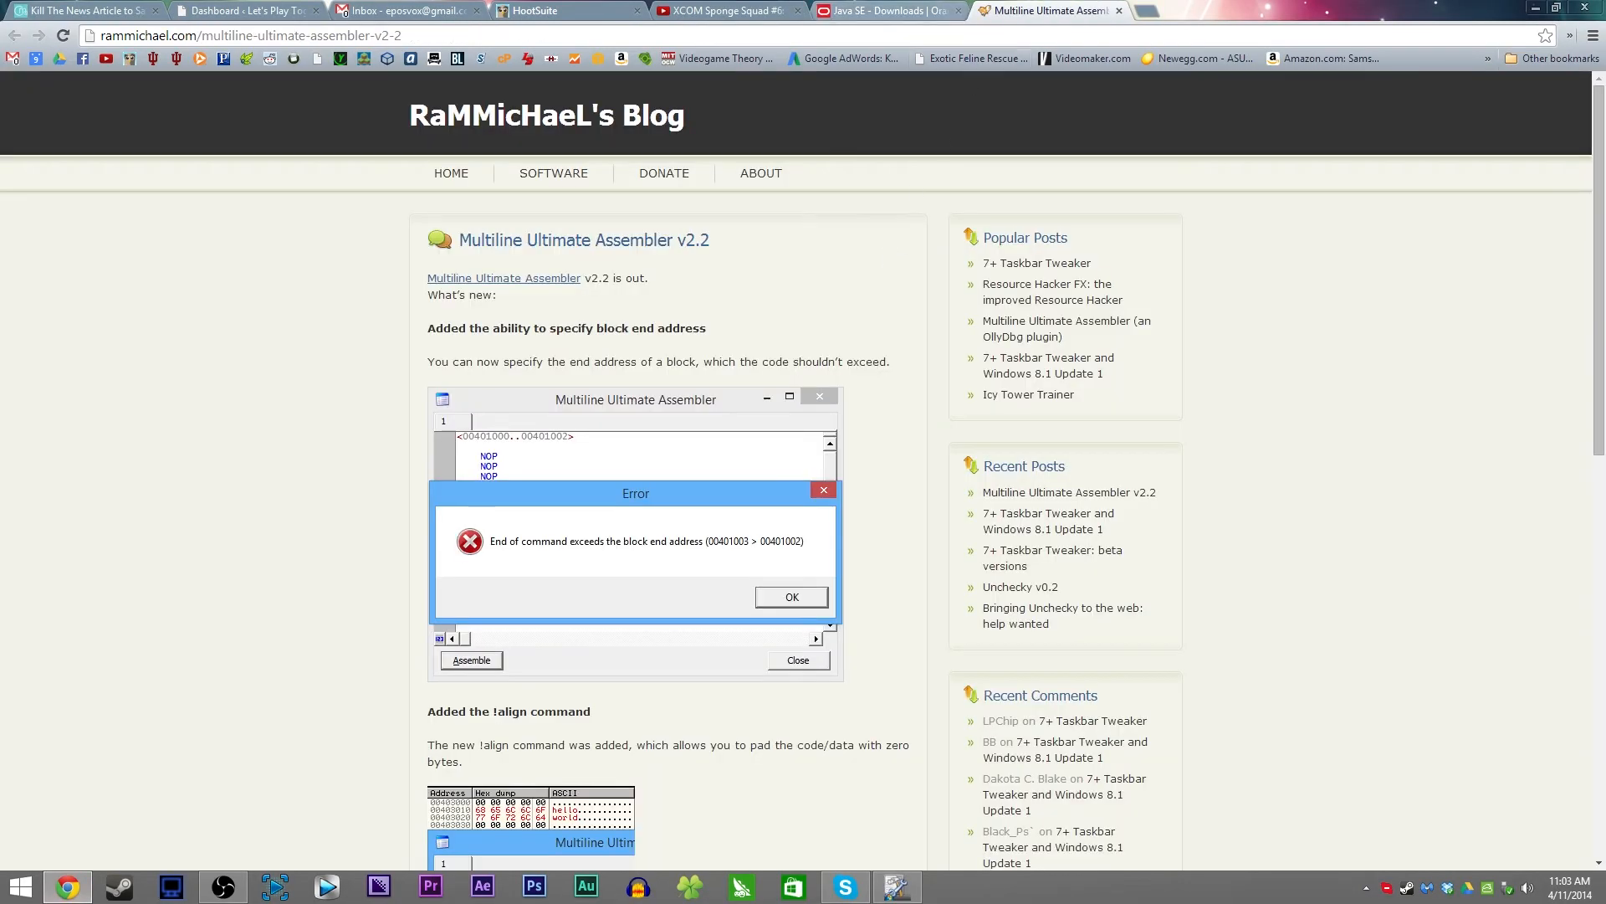
# Step: Read the '7+ Taskbar Tweaker and Windows 8.1 Update 1' post, highlighting the debug-symbols point
pyautogui.click(1035, 515)
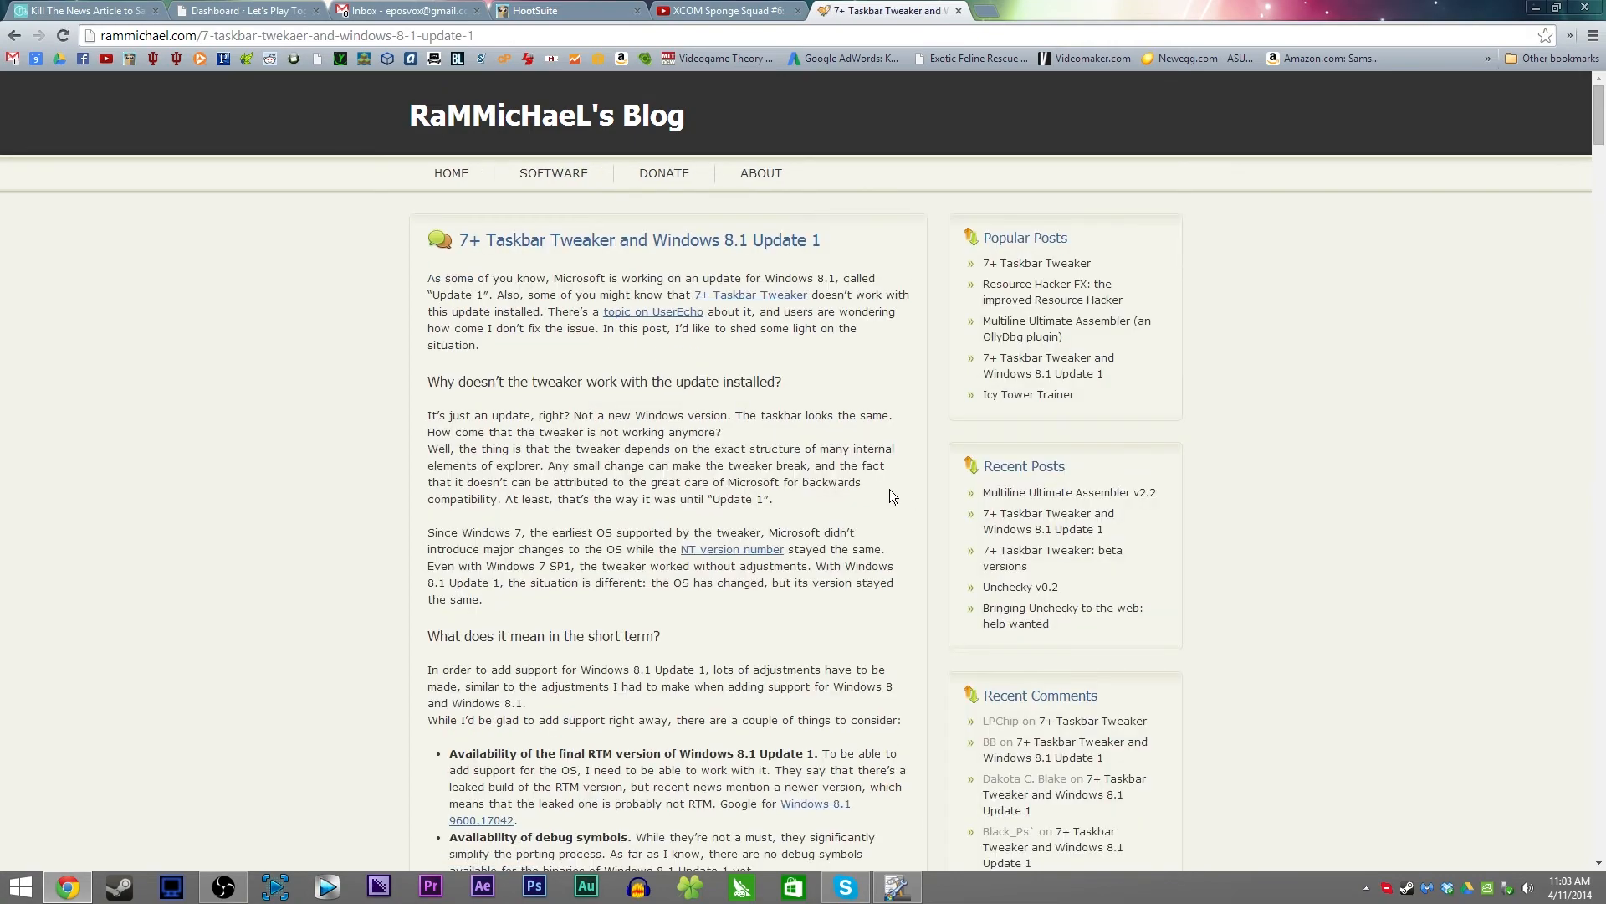
pyautogui.scroll(-5, 879, 502)
pyautogui.scroll(-3, 754, 540)
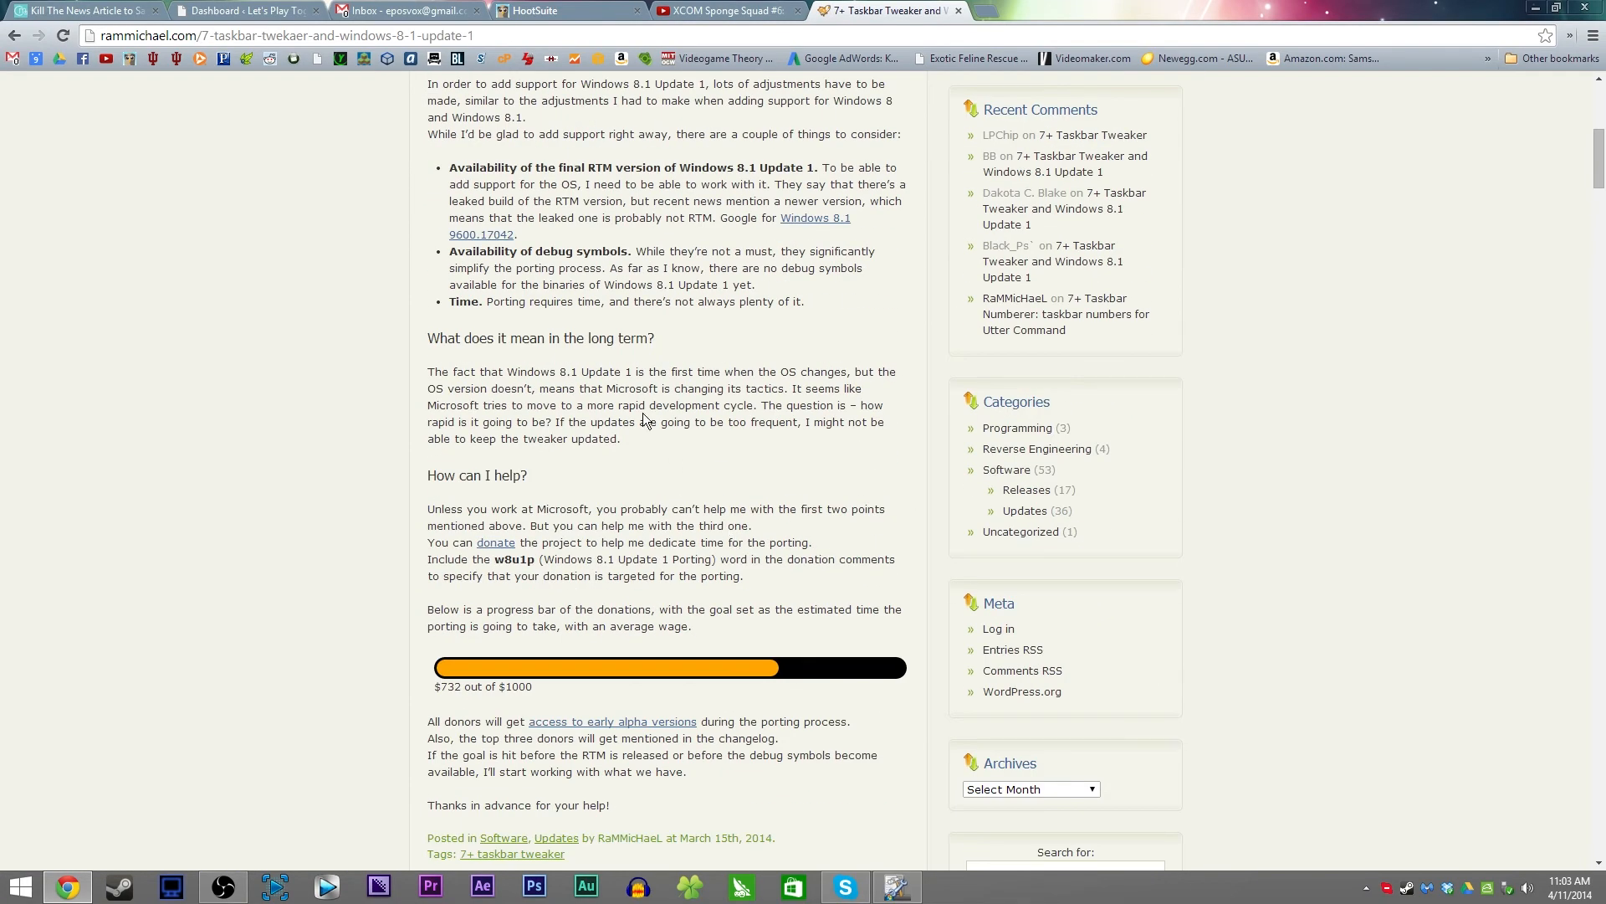
pyautogui.moveTo(449, 253); pyautogui.dragTo(610, 301)
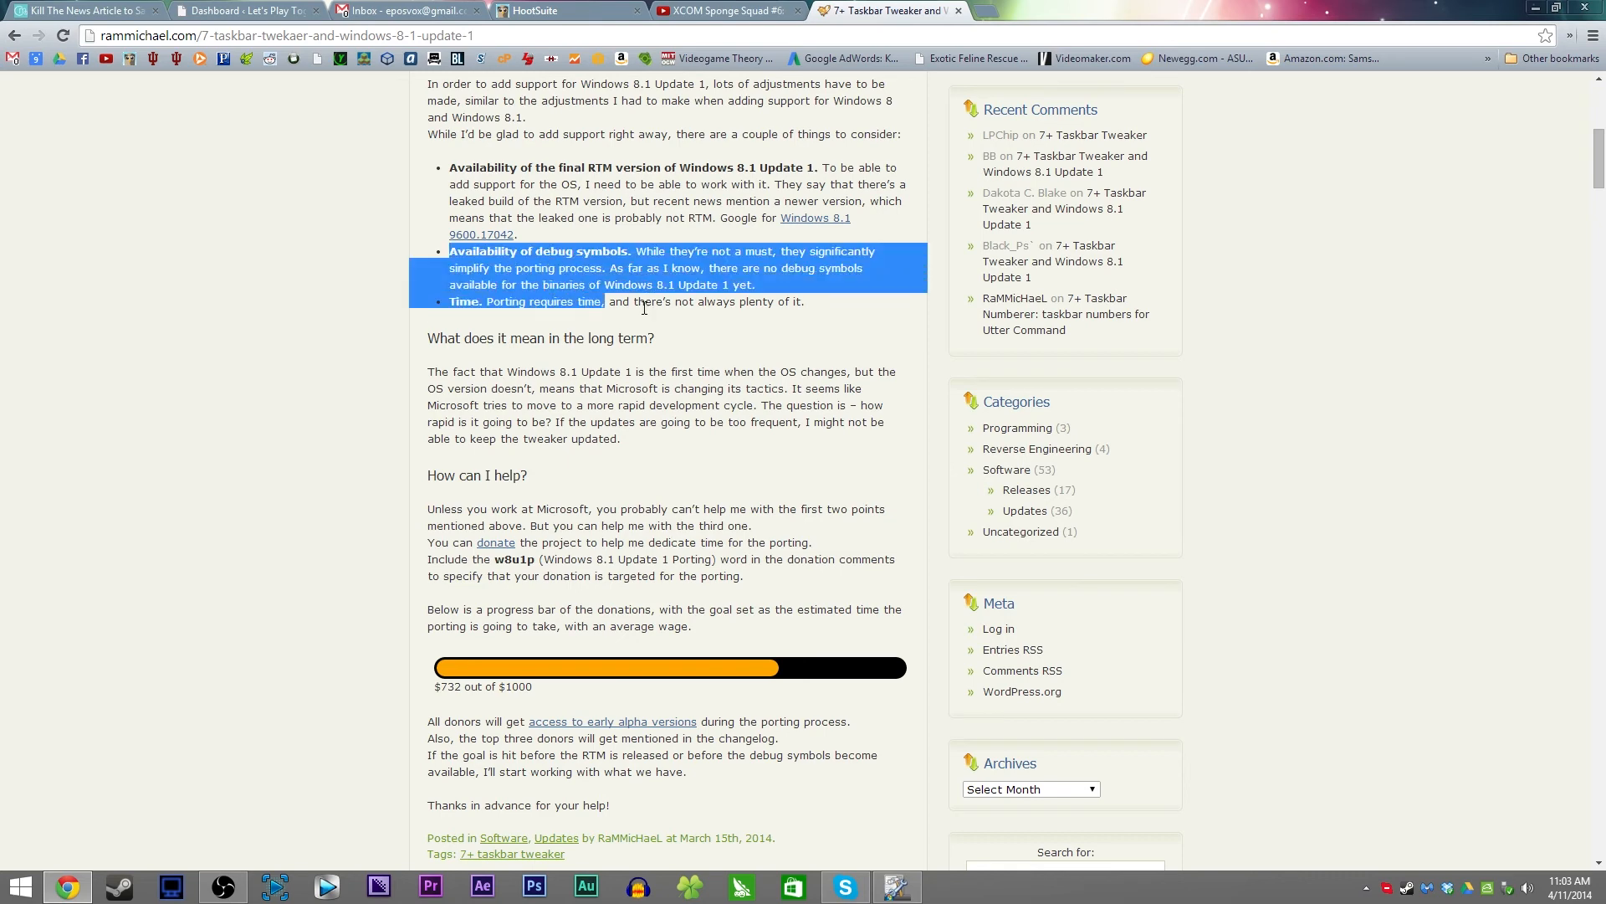
pyautogui.click(675, 297)
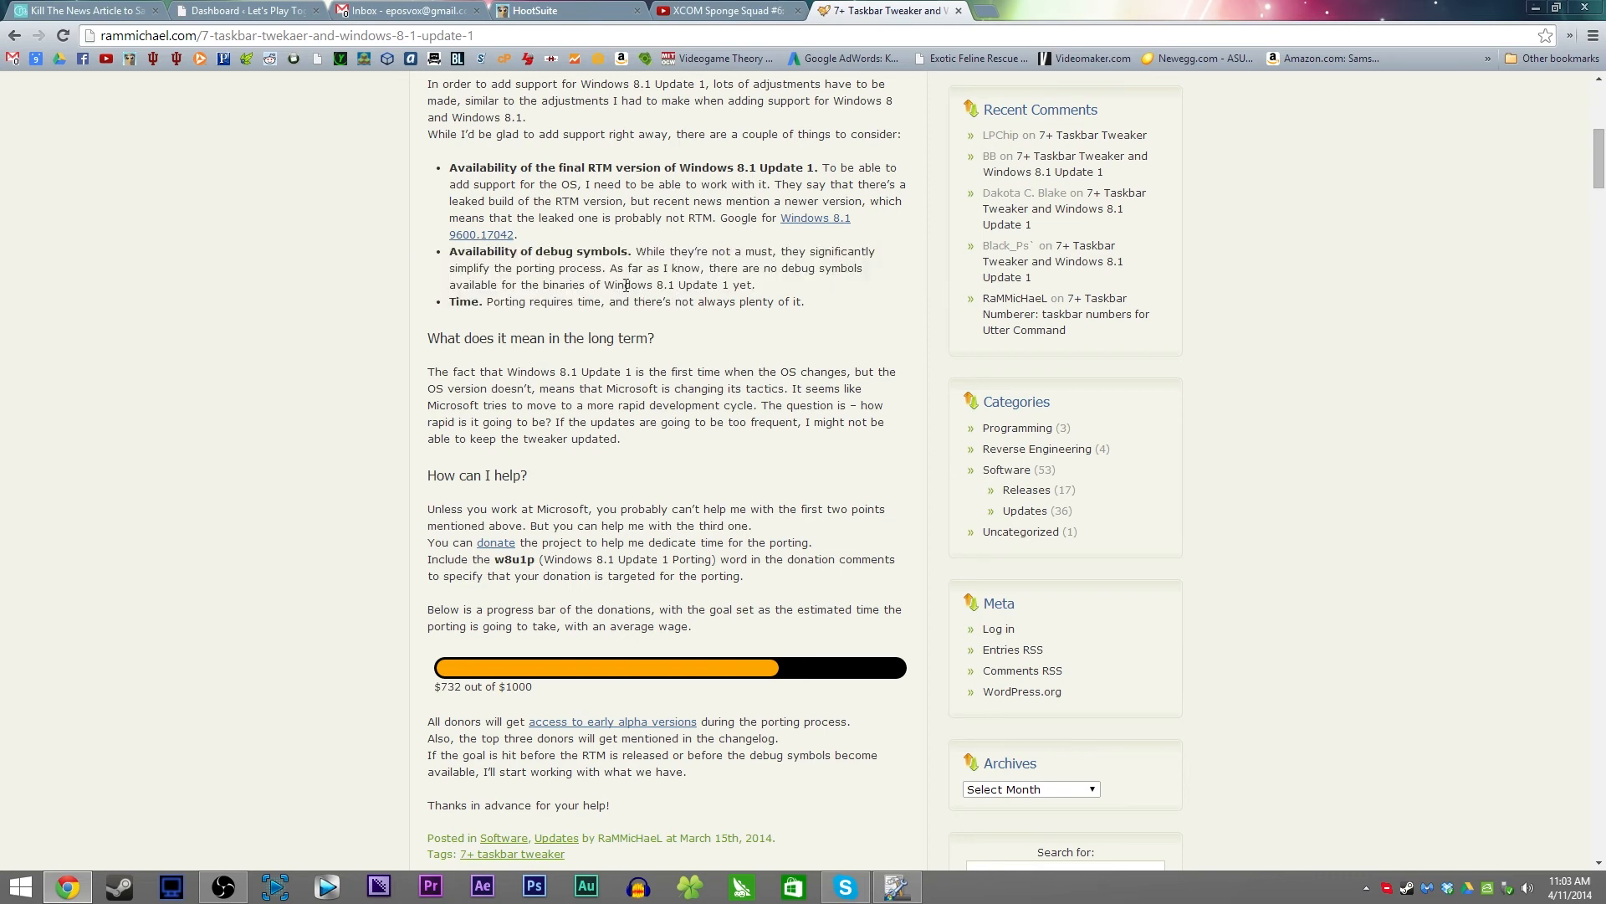
pyautogui.scroll(-5, 578, 415)
pyautogui.scroll(-3, 646, 565)
pyautogui.scroll(-1, 645, 566)
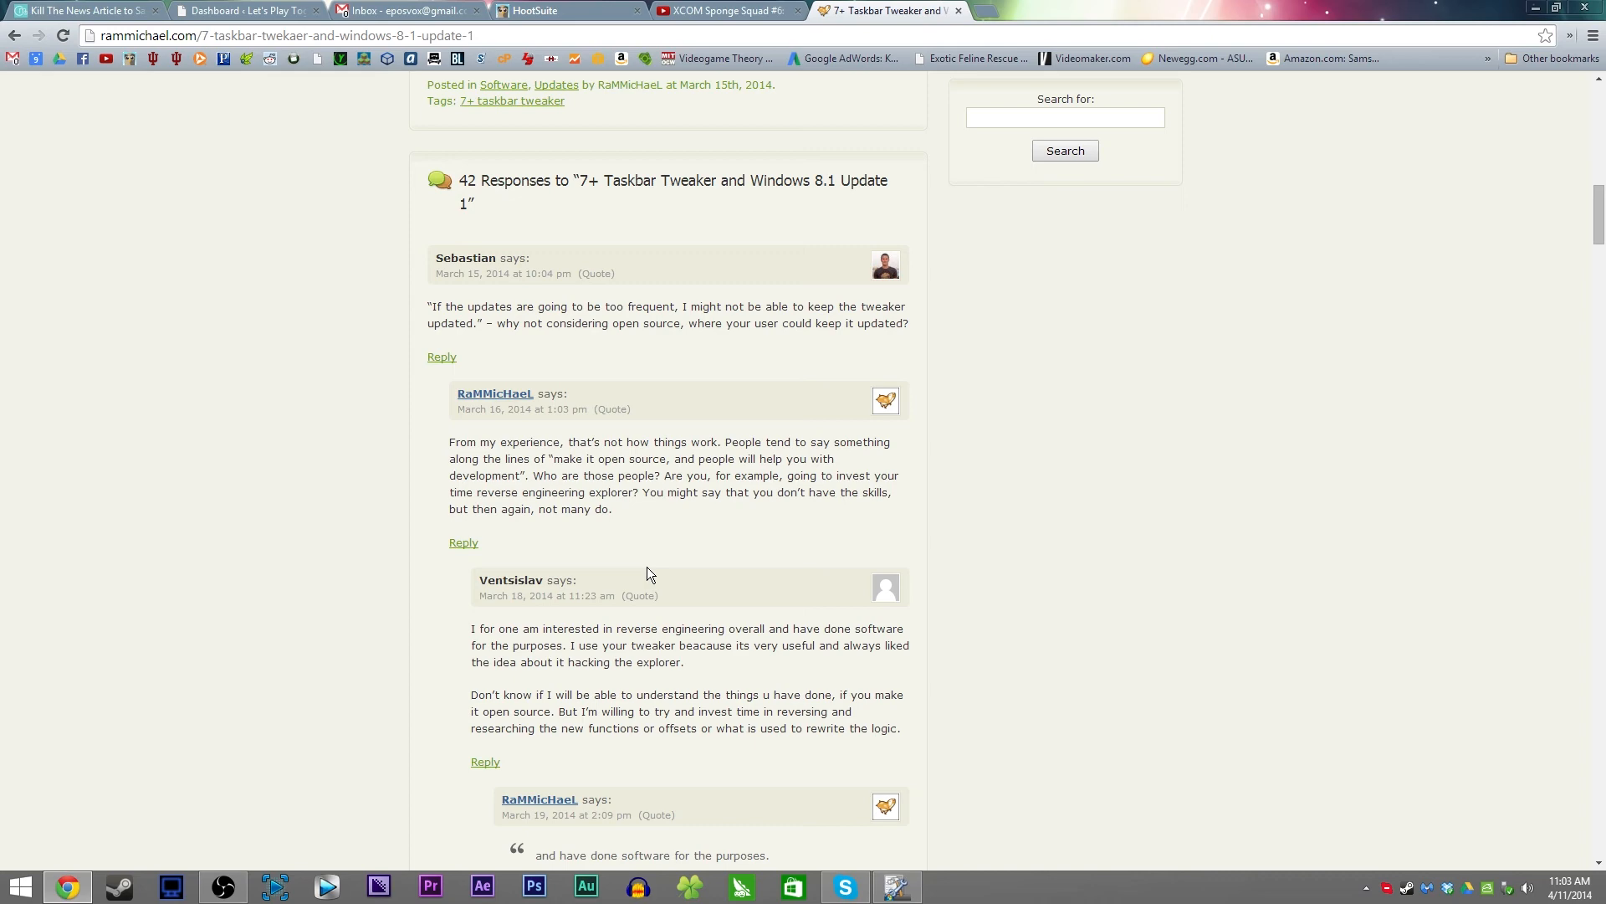
pyautogui.scroll(-3, 646, 566)
pyautogui.scroll(-3, 646, 566)
pyautogui.scroll(-3, 647, 566)
pyautogui.scroll(-3, 647, 567)
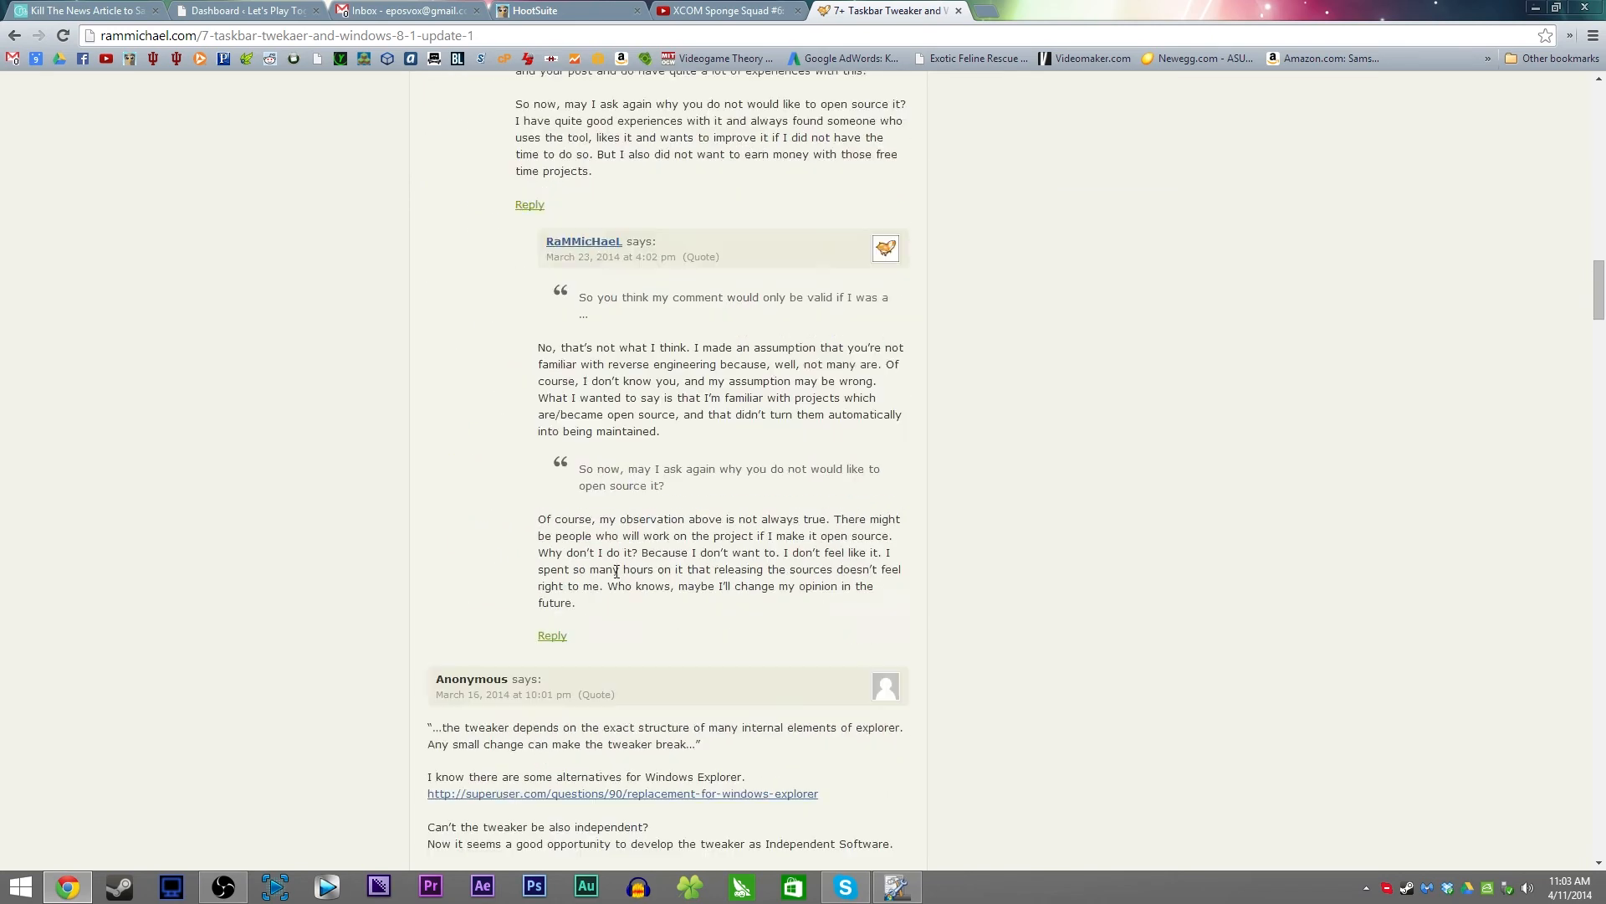
pyautogui.scroll(-2, 615, 571)
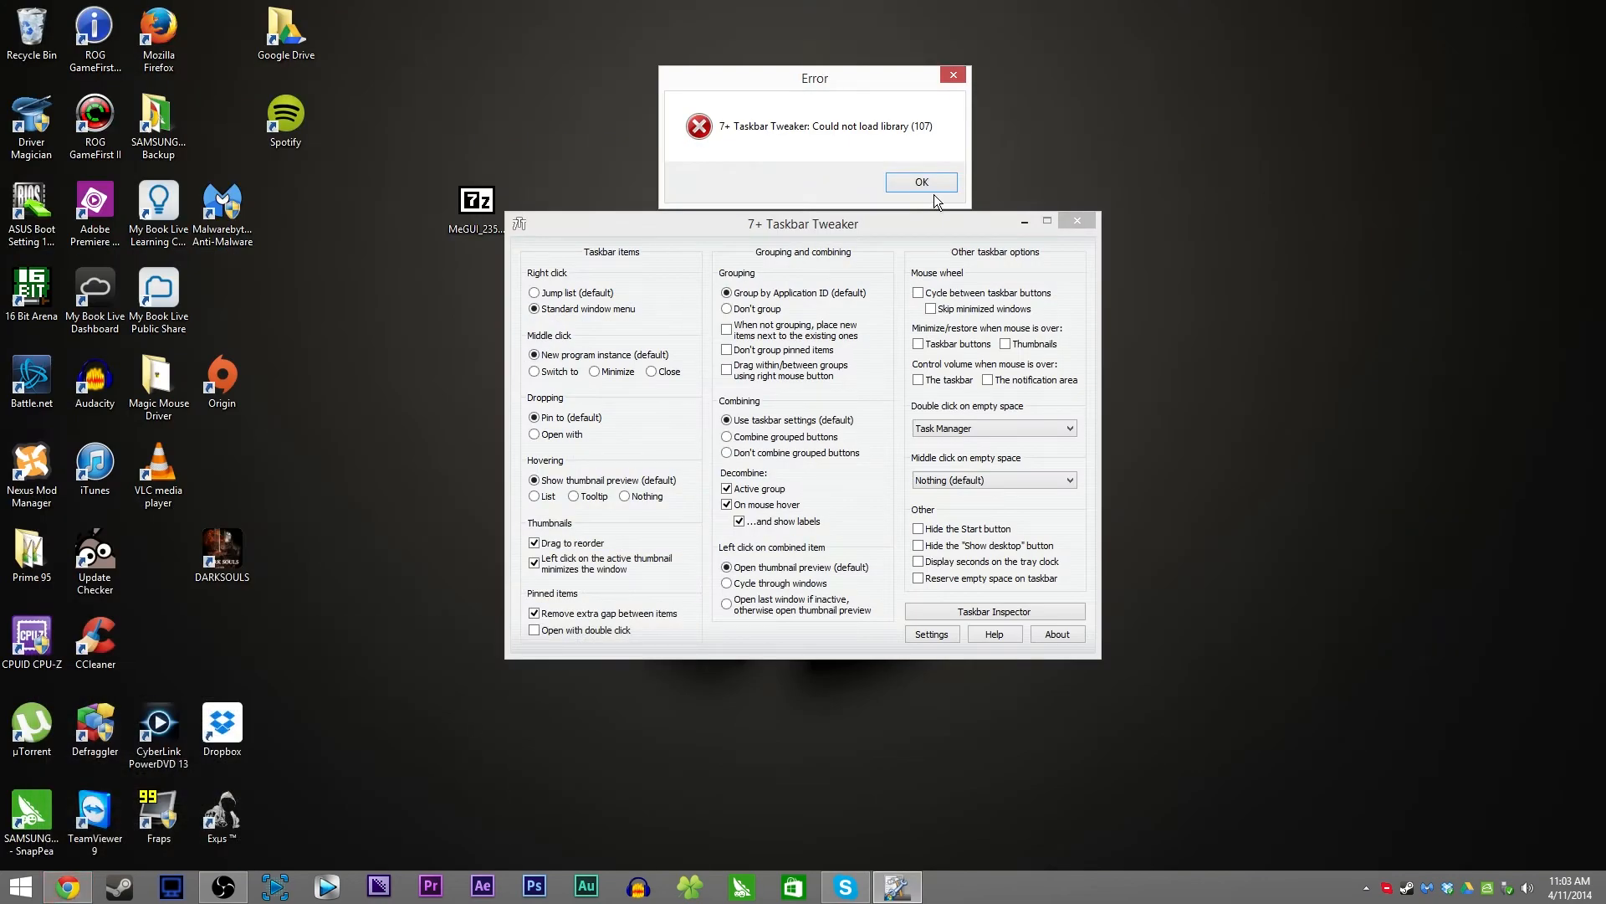
# Step: Dismiss the load error and close the 7+ Taskbar Tweaker window
pyautogui.click(897, 186)
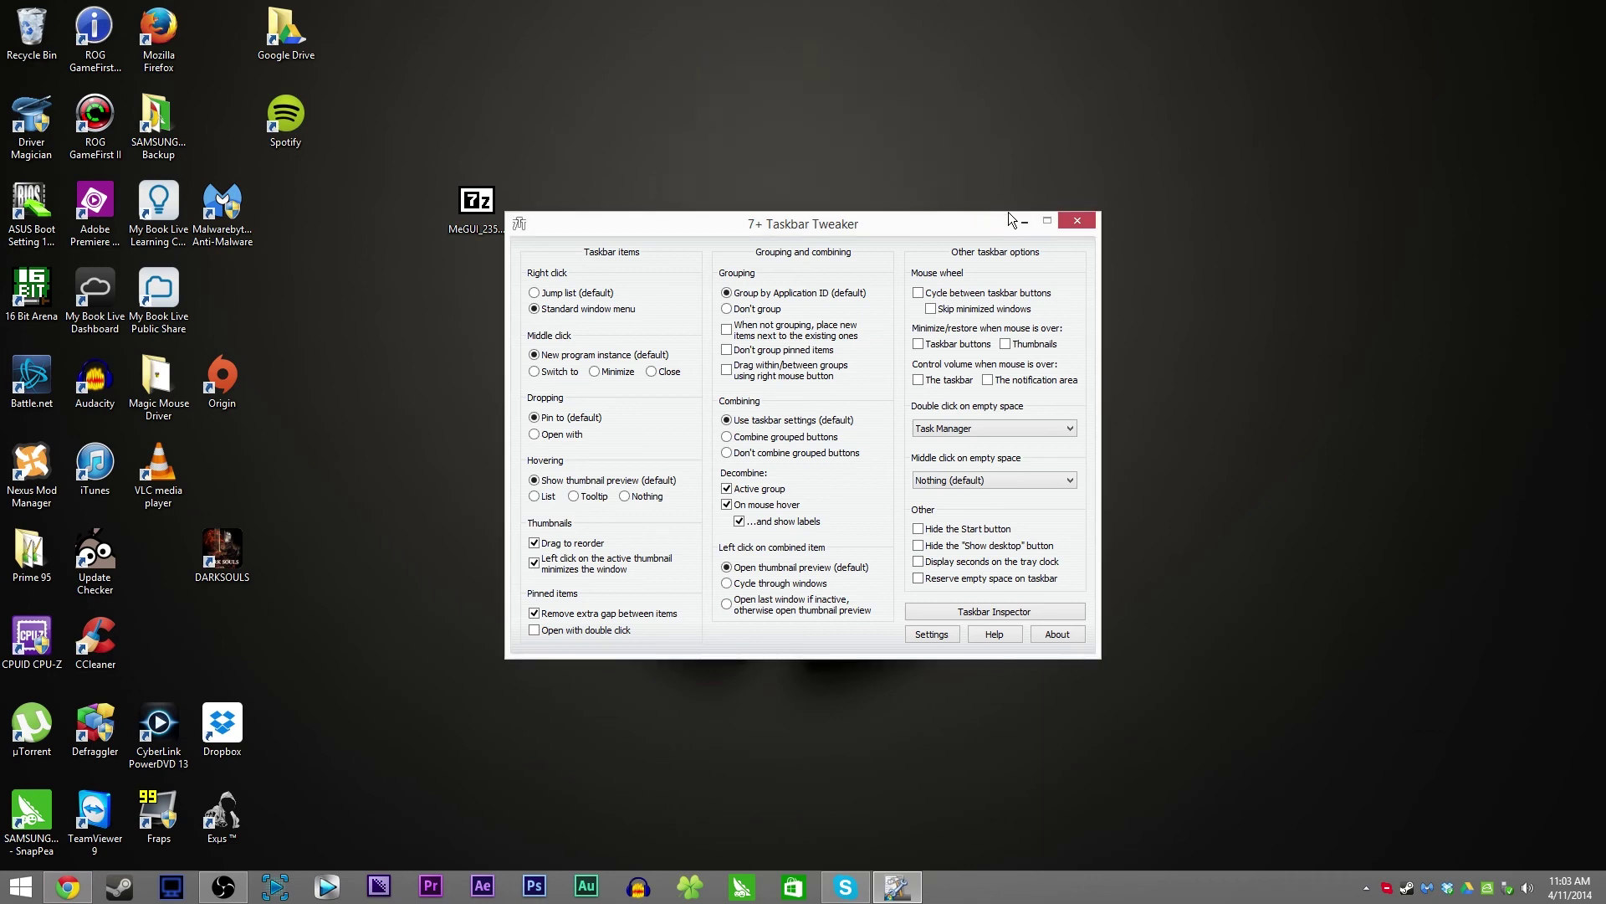
pyautogui.click(1079, 223)
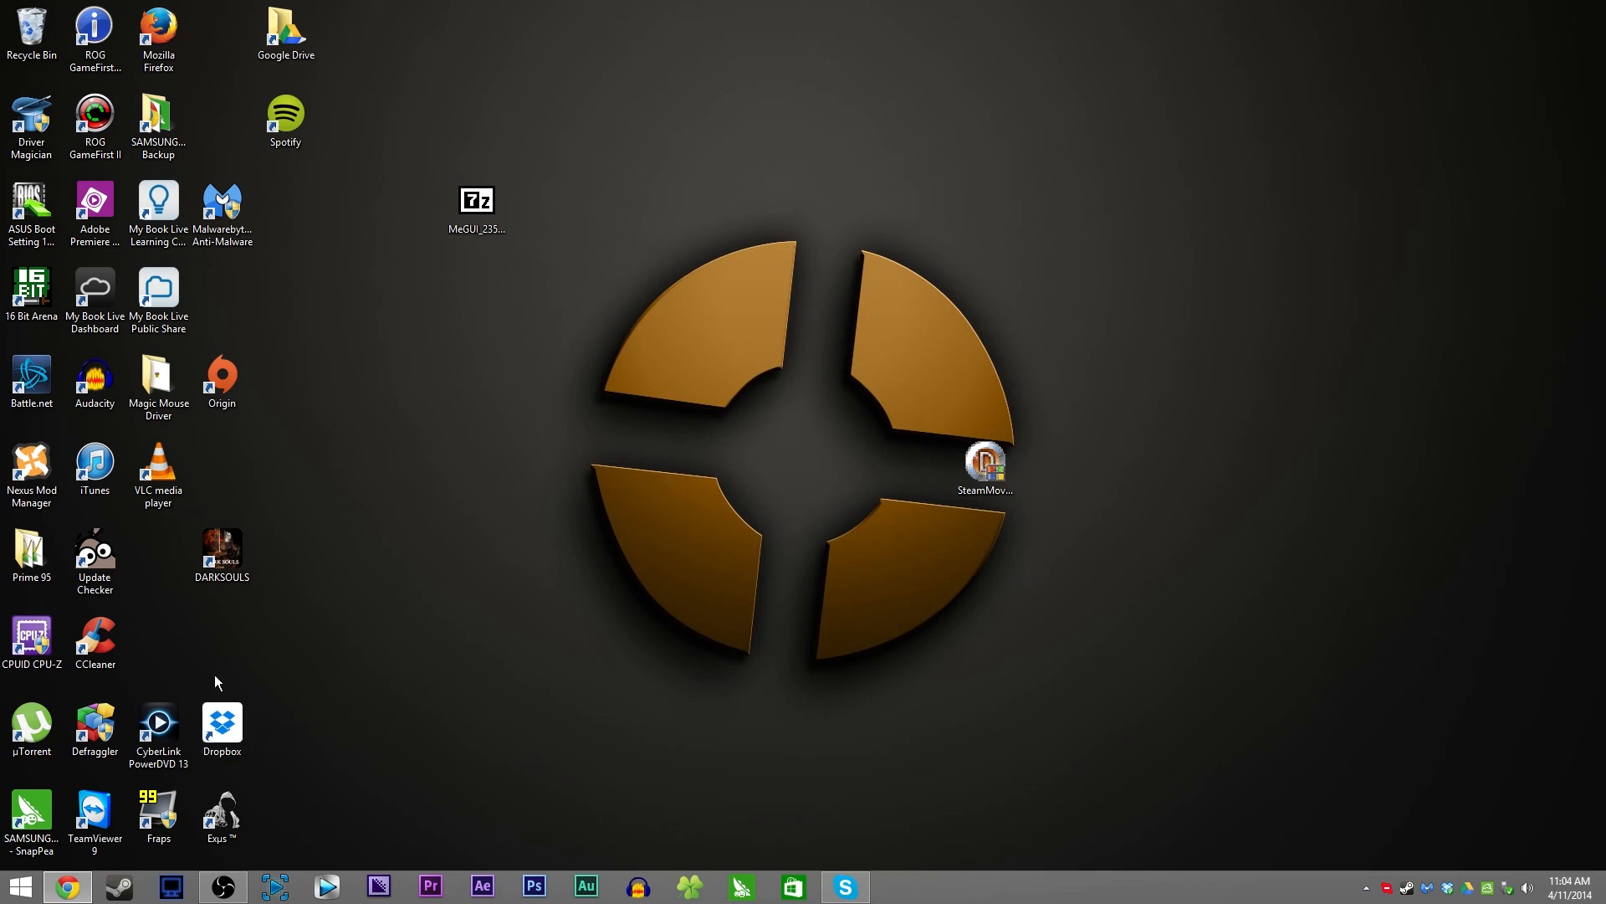
# Step: Launch CCleaner and select 7+ Taskbar Tweaker in the Tools > Uninstall list
pyautogui.doubleClick(95, 643)
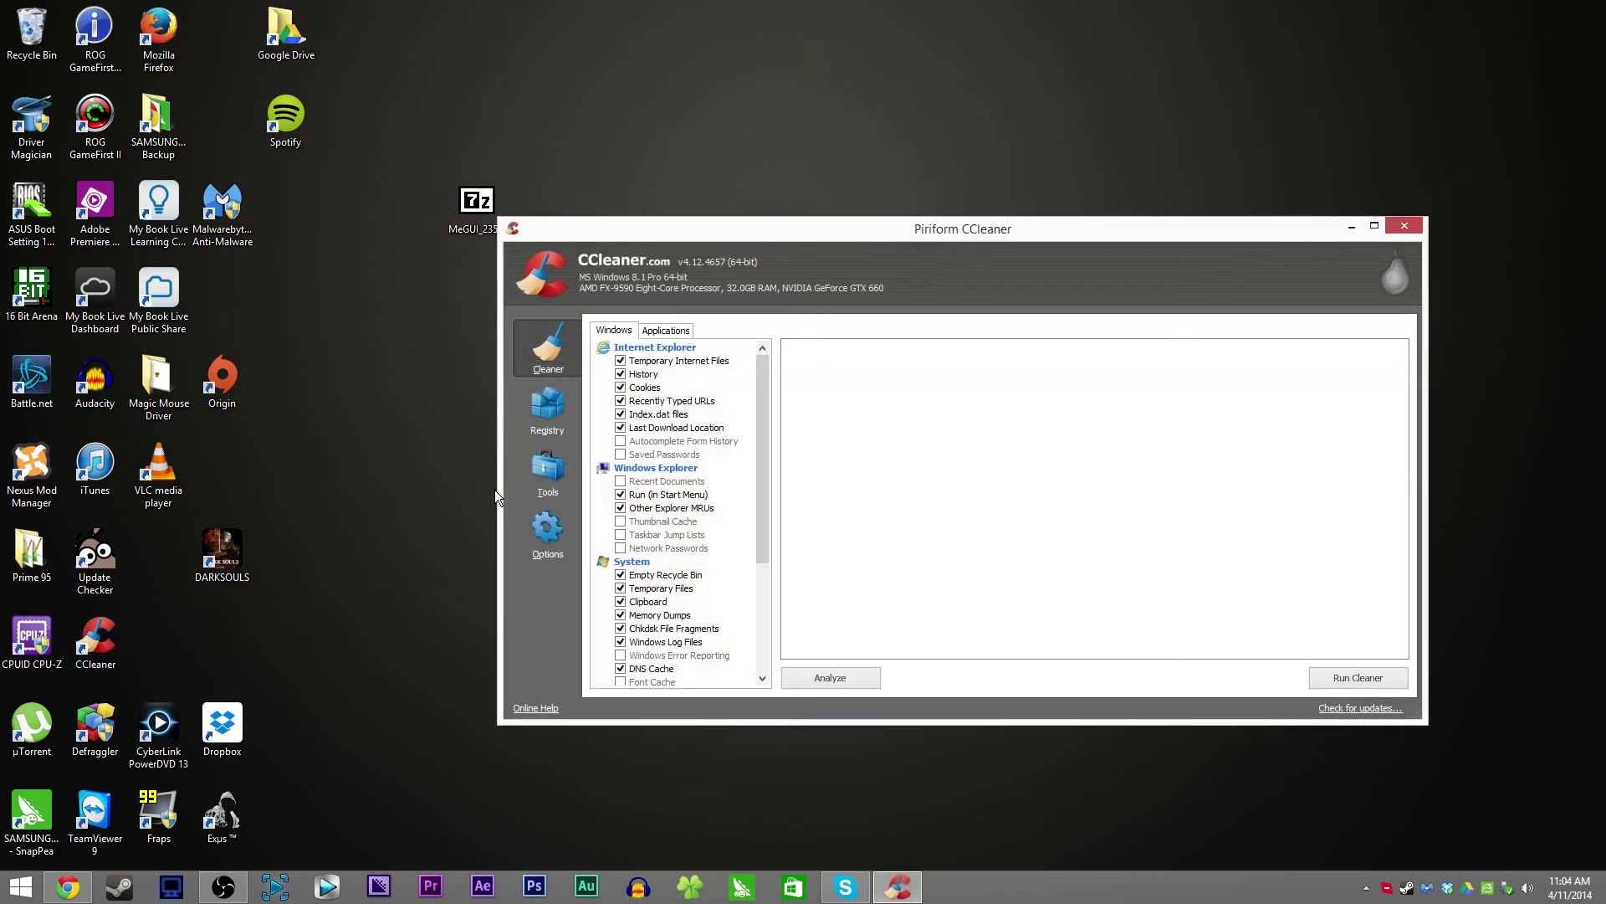
pyautogui.click(547, 474)
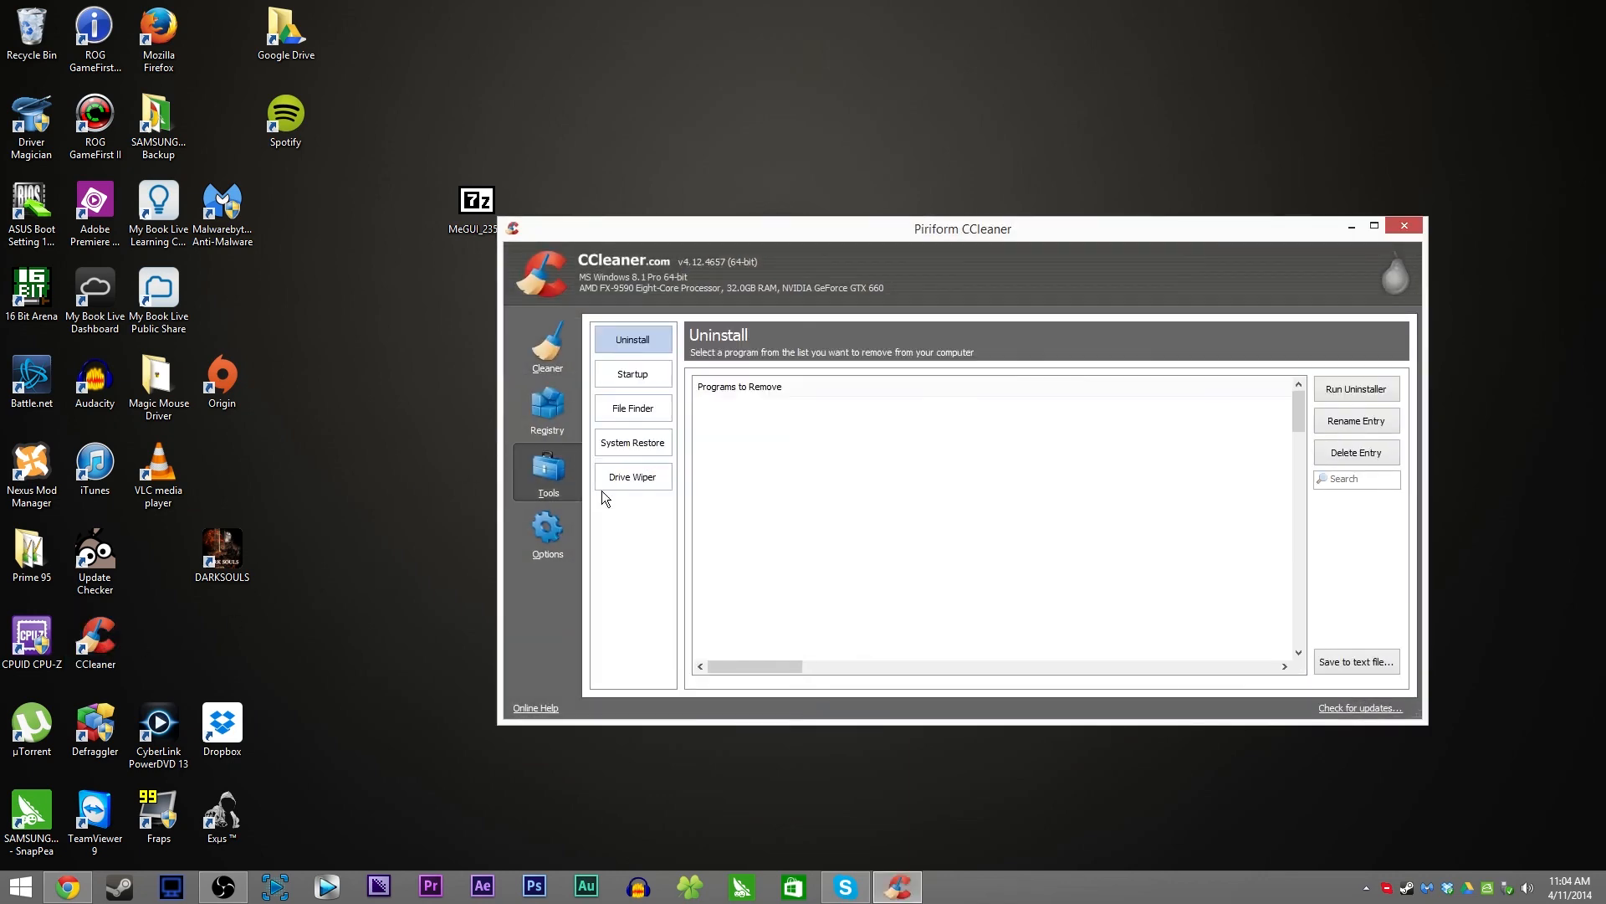
pyautogui.click(1013, 507)
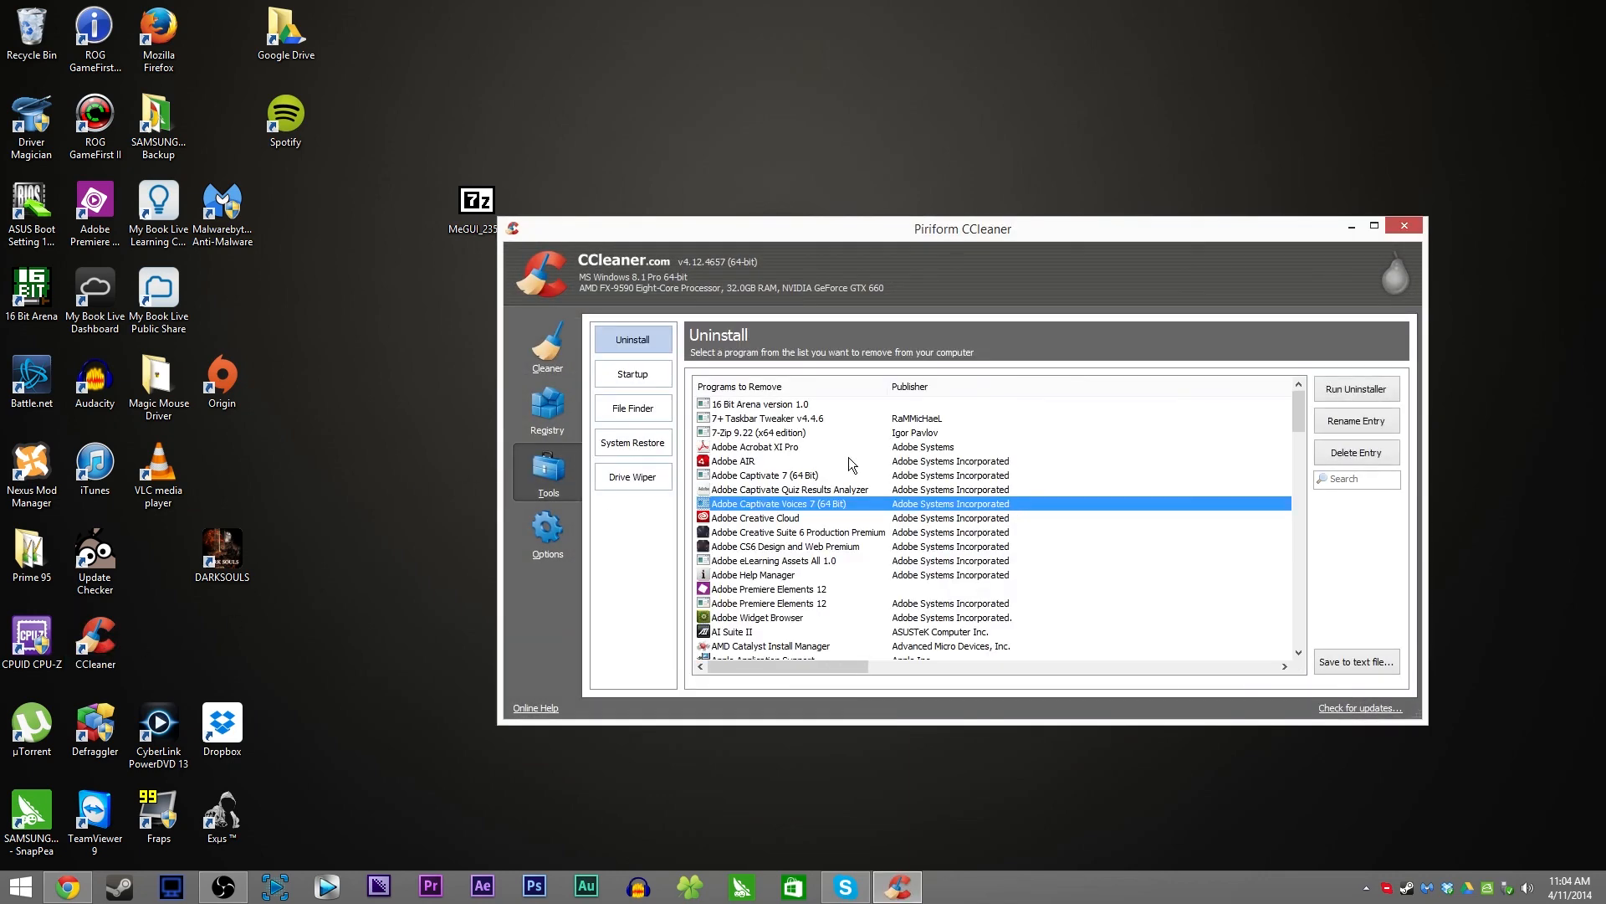
pyautogui.click(804, 419)
pyautogui.rightClick(805, 419)
# Step: Run the tweaker's uninstaller, confirm removal, and close the finished uninstaller
pyautogui.click(866, 430)
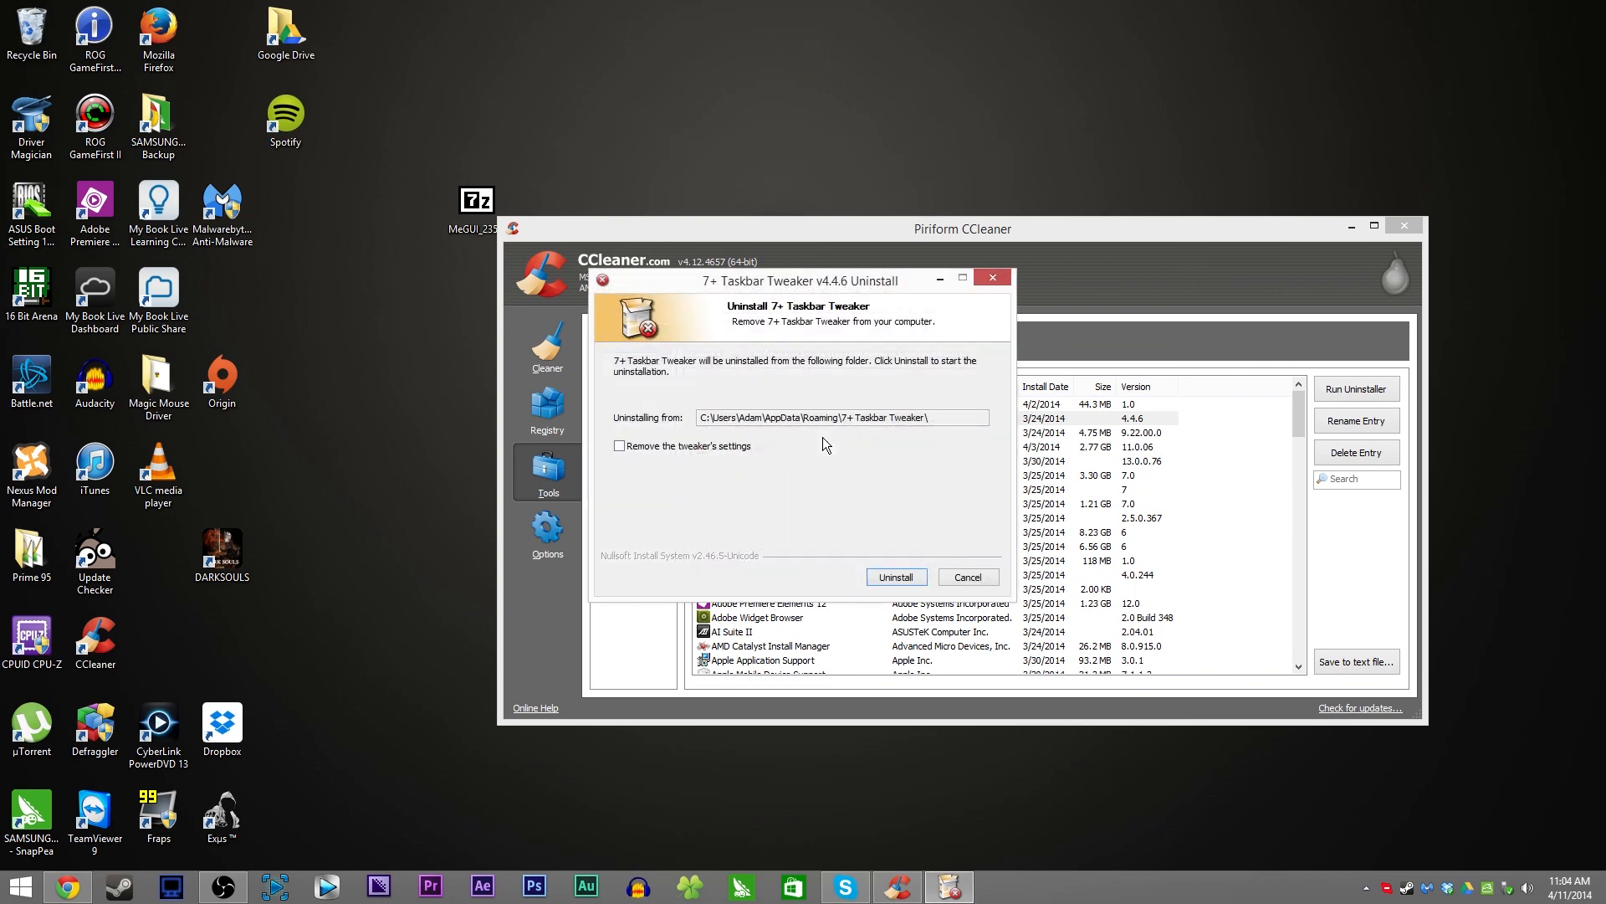
pyautogui.click(896, 578)
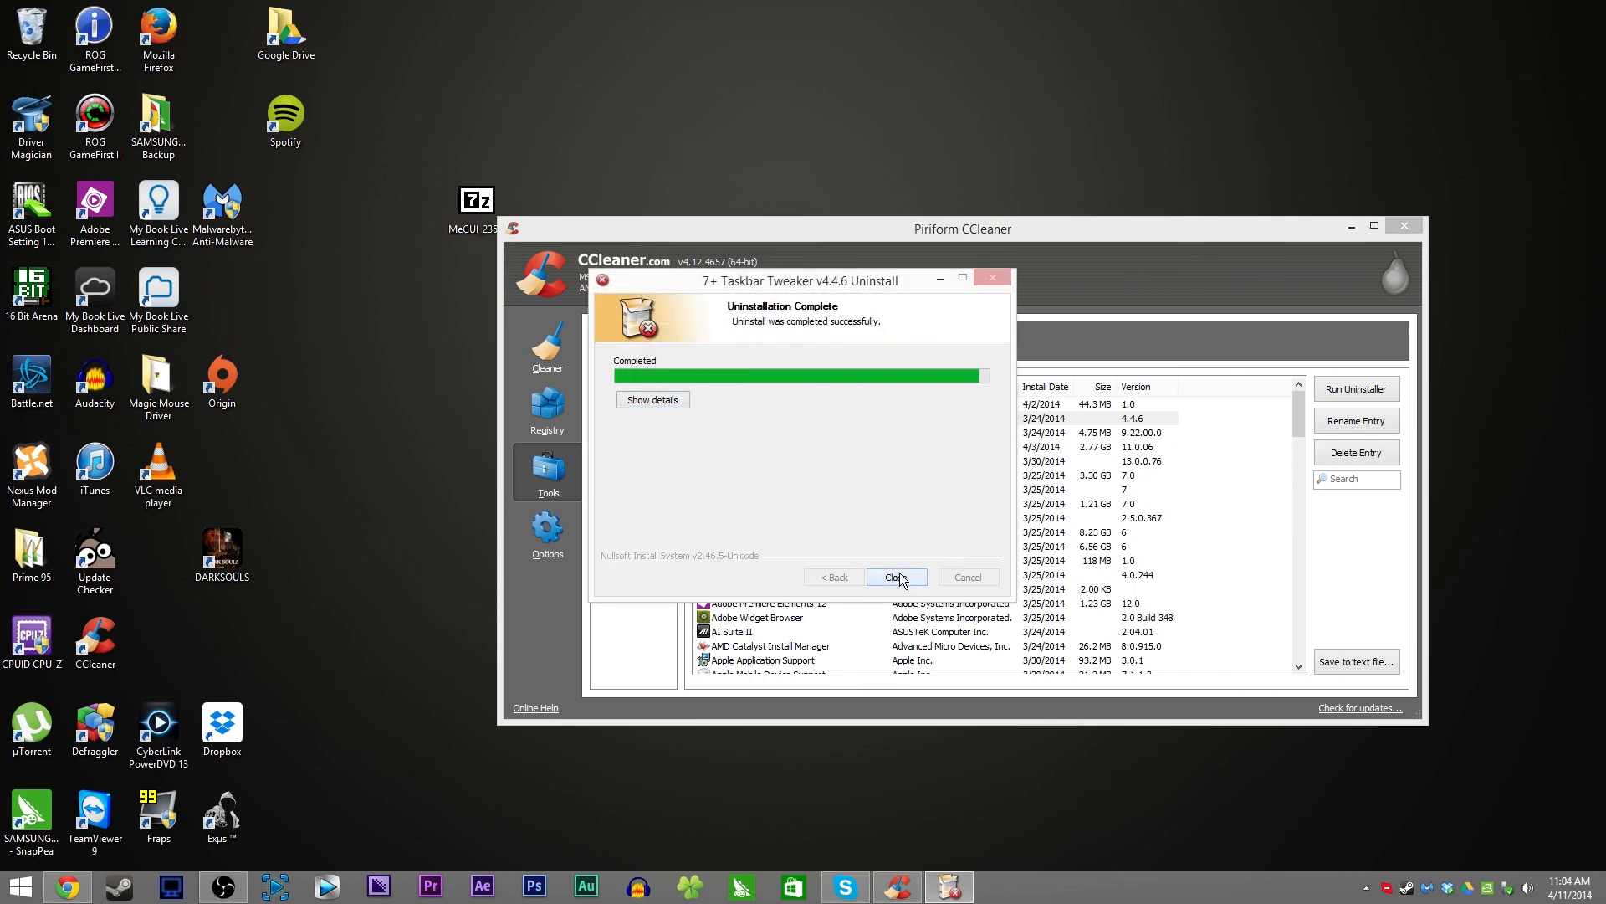
pyautogui.click(898, 579)
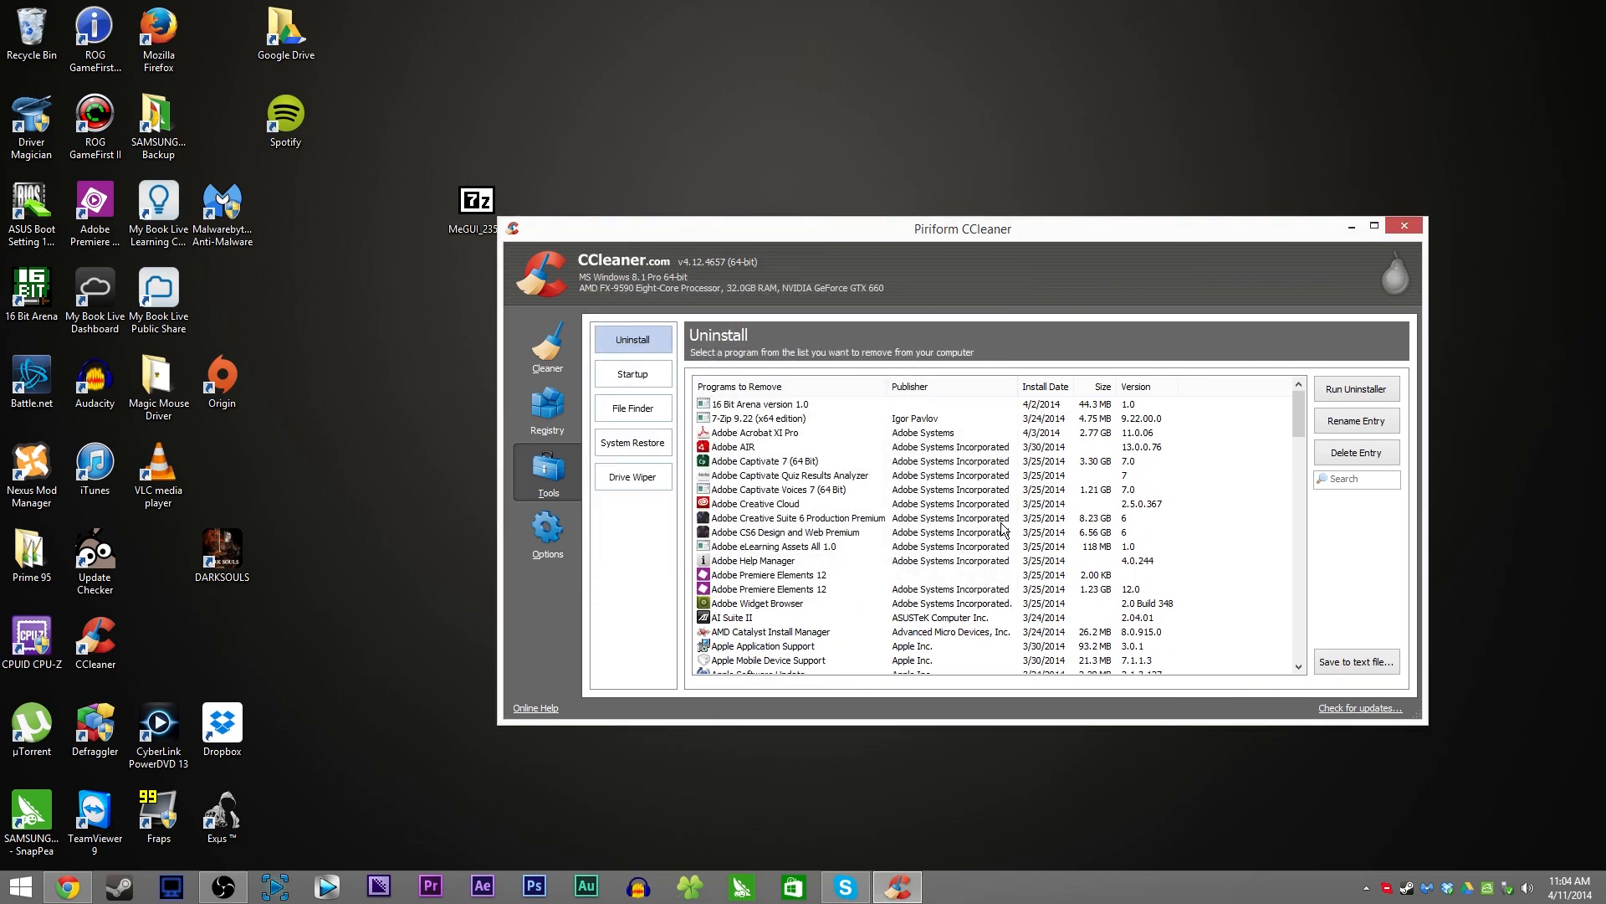